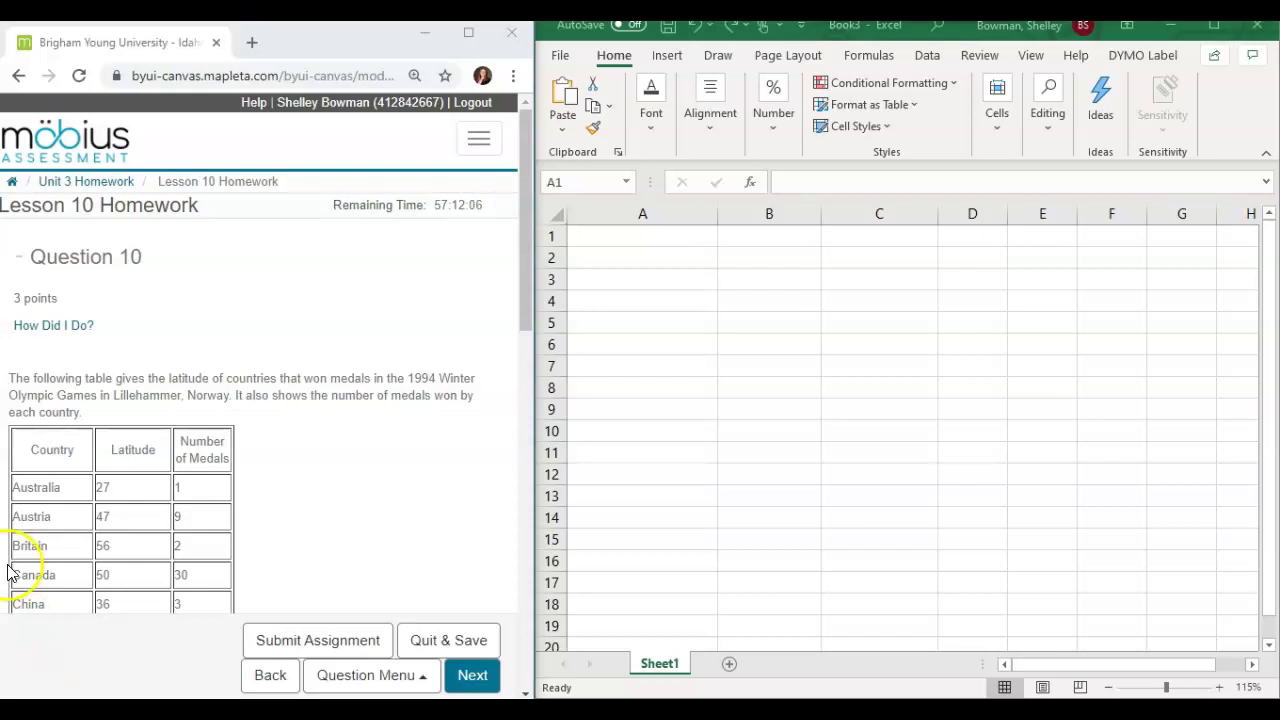
# Scroll down to Question 10's 1994 Winter Olympics table and select the whole country, latitude and medals table
pyautogui.scroll(-3, 281, 403)
pyautogui.scroll(-2, 281, 405)
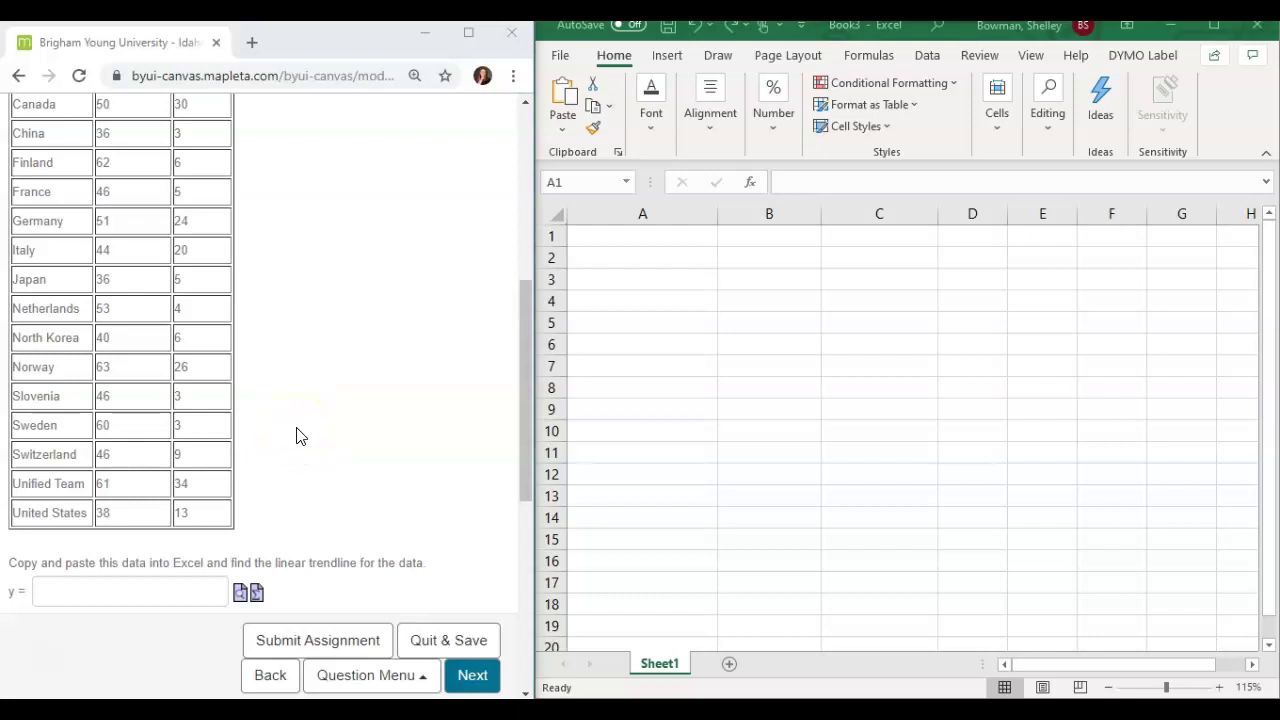
pyautogui.scroll(-1, 296, 436)
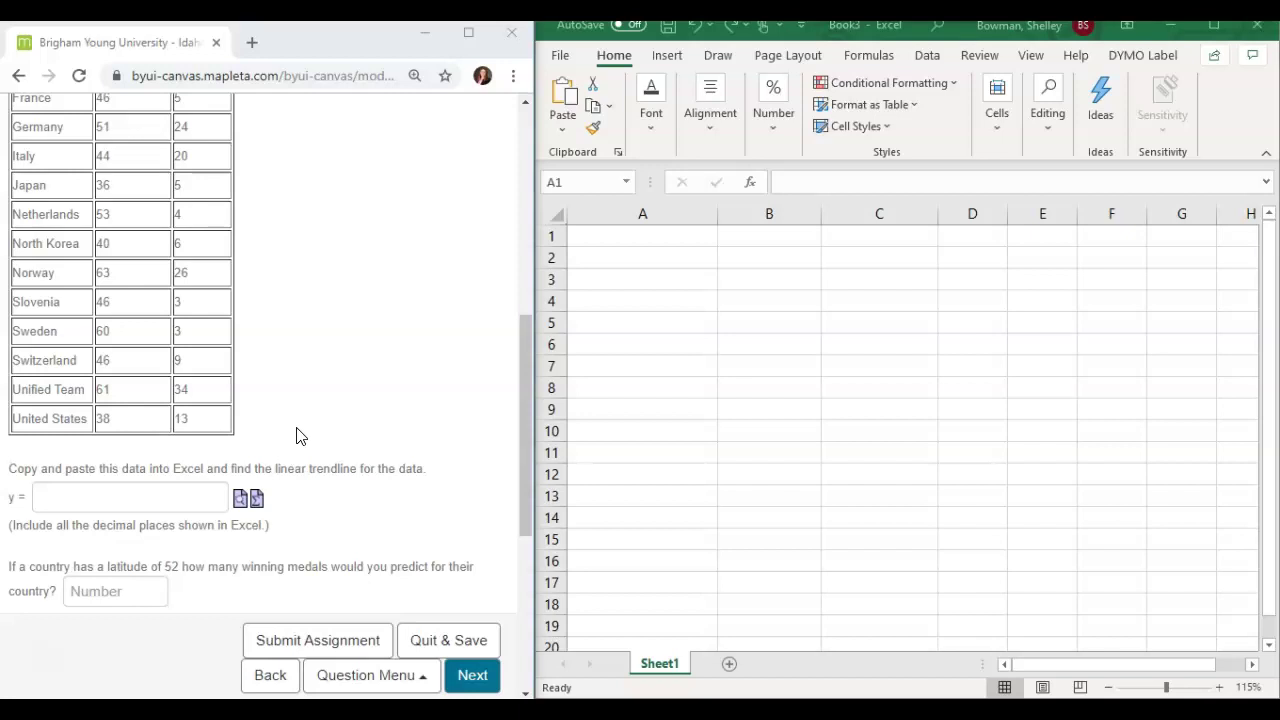
pyautogui.moveTo(296, 436); pyautogui.dragTo(12, 450)
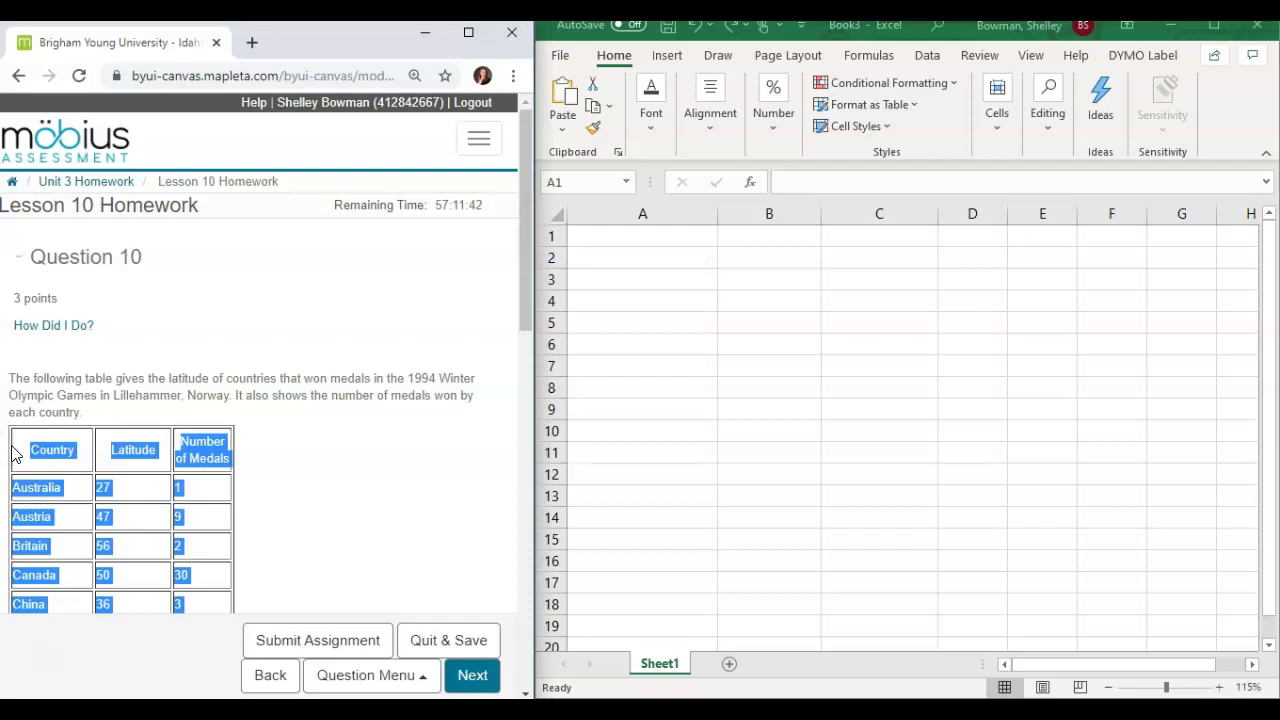
# Paste the medals table into A1:C19 and narrow columns A, B and C to fit their contents
pyautogui.click(647, 240)
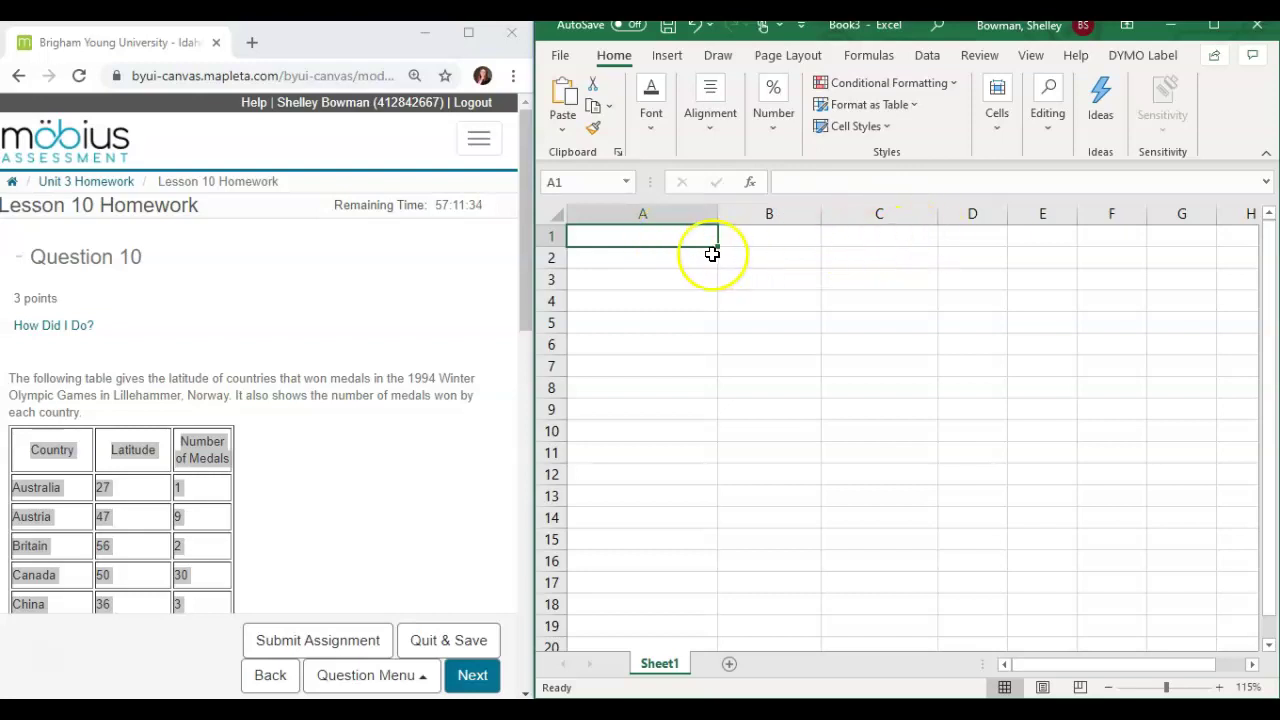
pyautogui.write('Country\tLatitude\tNumber of Medals Australia\t27\t1 Austria\t47\t9 Britain\t56\t2 Canada\t50\t30 China\t36\t3 Finland\t62\t6 France\t46\t5 Germany\t51\t24 Italy\t44\t20 Japan\t36\t5 Netherlands\t53\t4 North Korea\t40\t6 Norway\t63\t26 Slovenia\t46\t3 Sweden\t60\t3 Switzerland\t46\t9 Unified Team\t61\t34 United States\t38\t13')
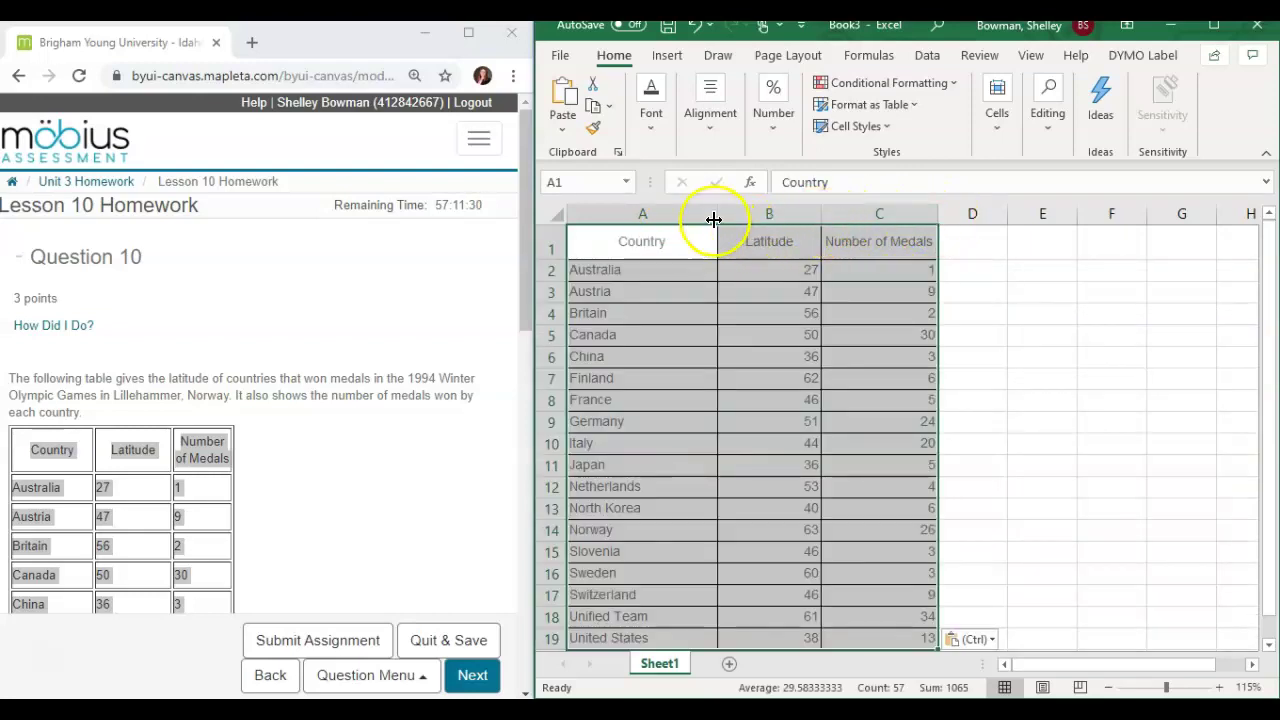
pyautogui.moveTo(716, 218); pyautogui.dragTo(684, 217)
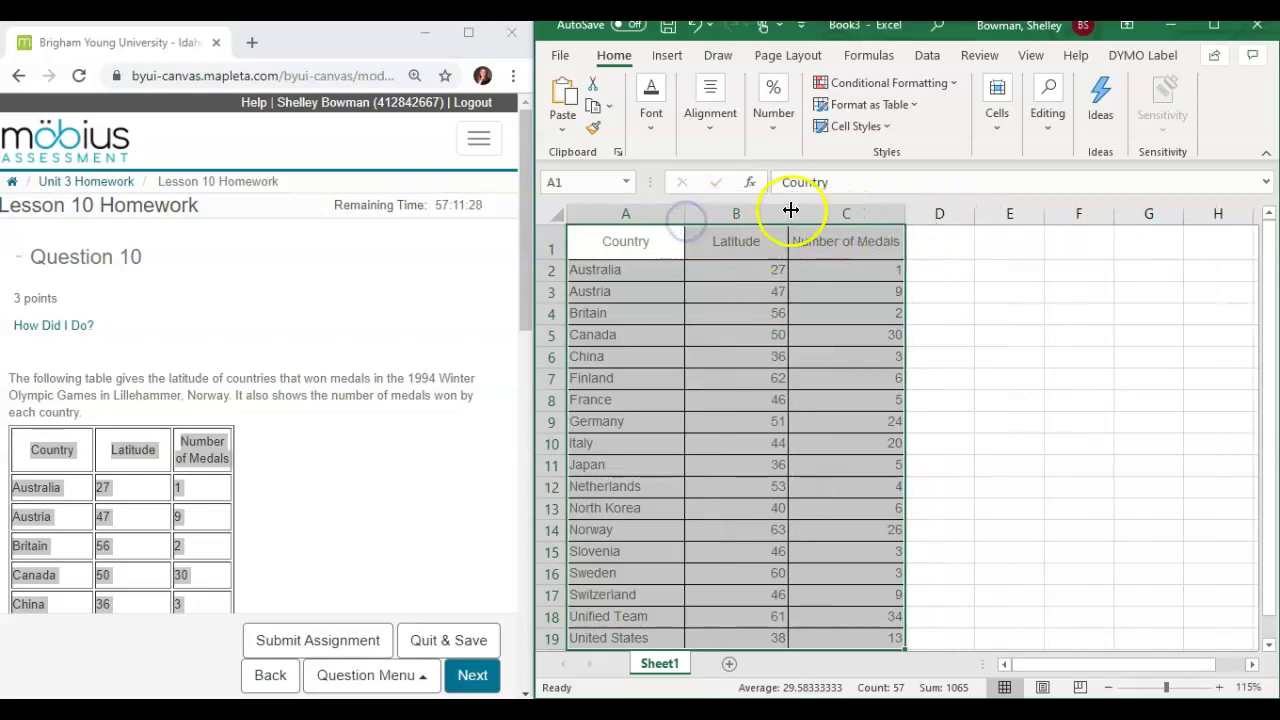
pyautogui.moveTo(788, 216); pyautogui.dragTo(766, 217)
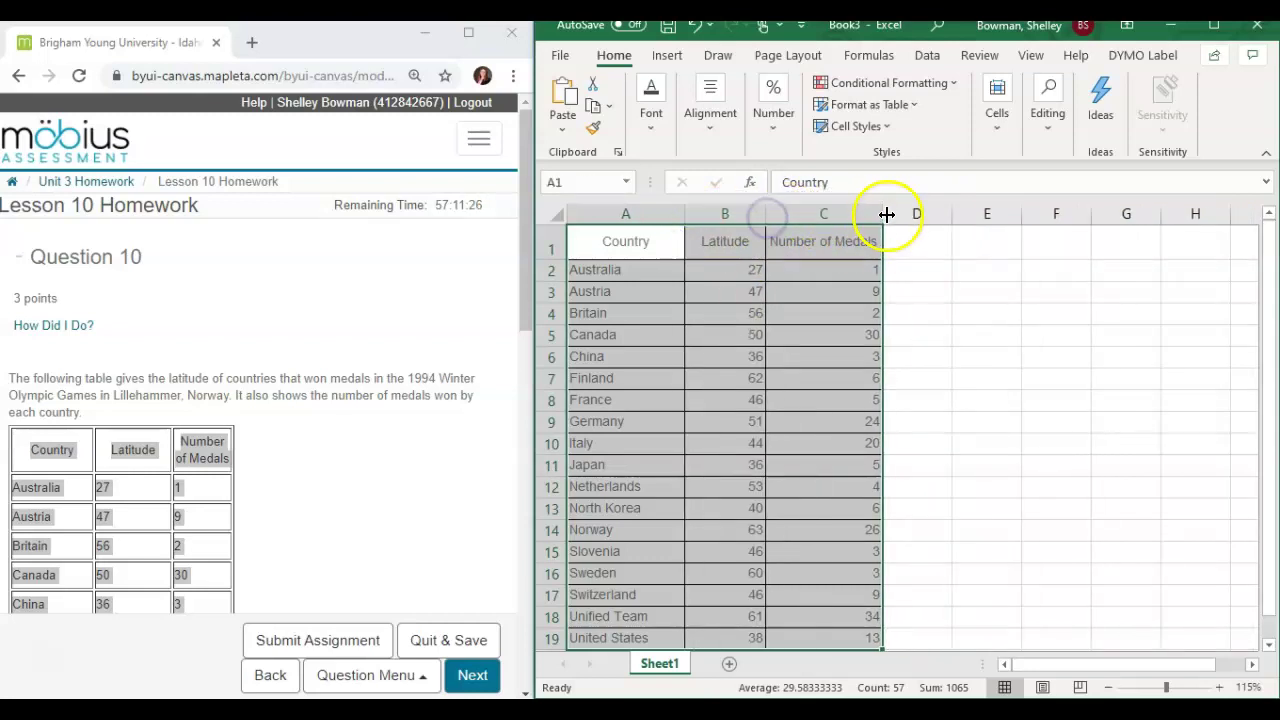
pyautogui.moveTo(886, 214); pyautogui.dragTo(879, 213)
pyautogui.click(922, 285)
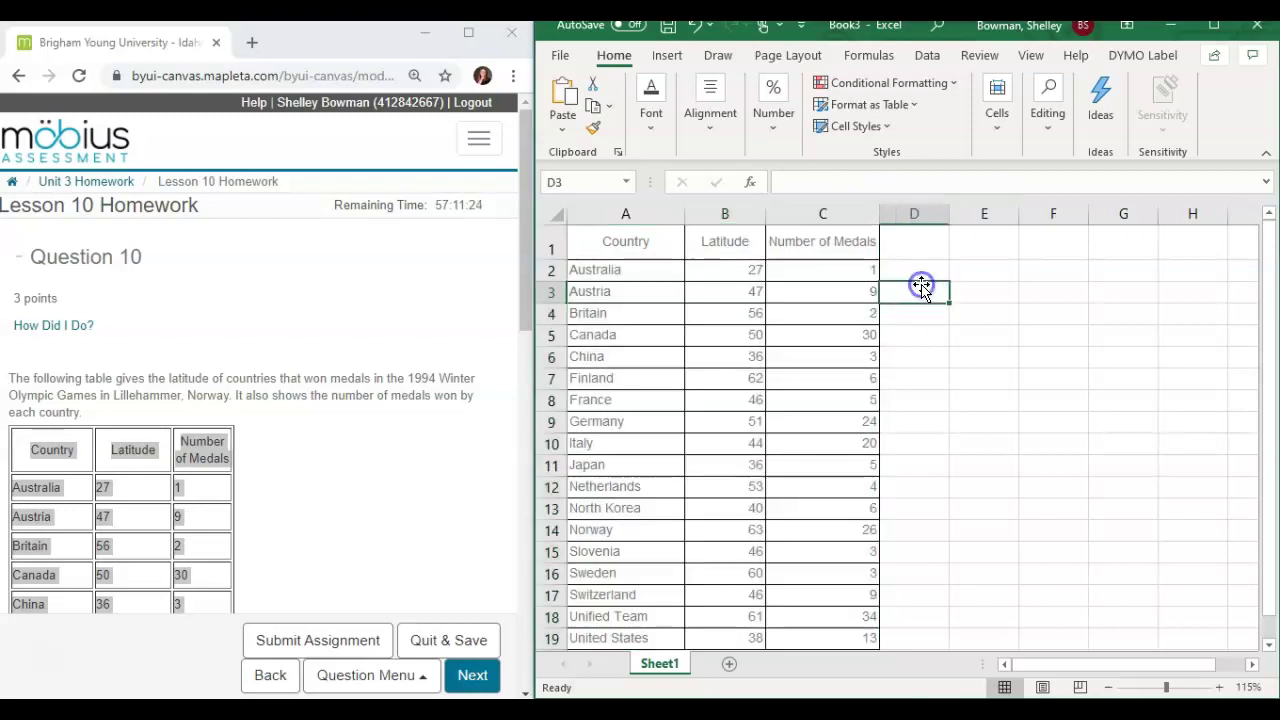
# Scroll through the question page to review what is asked
pyautogui.scroll(-1, 923, 286)
pyautogui.scroll(1, 923, 286)
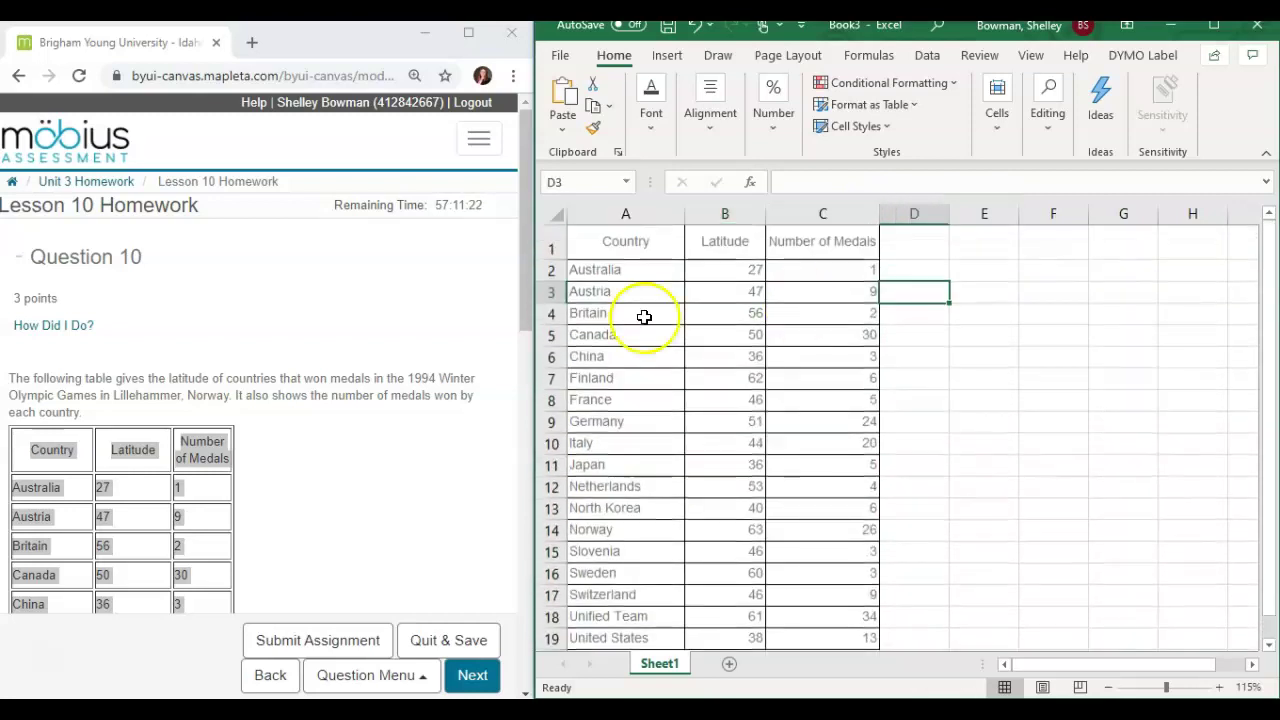
pyautogui.click(343, 363)
pyautogui.scroll(-7, 343, 365)
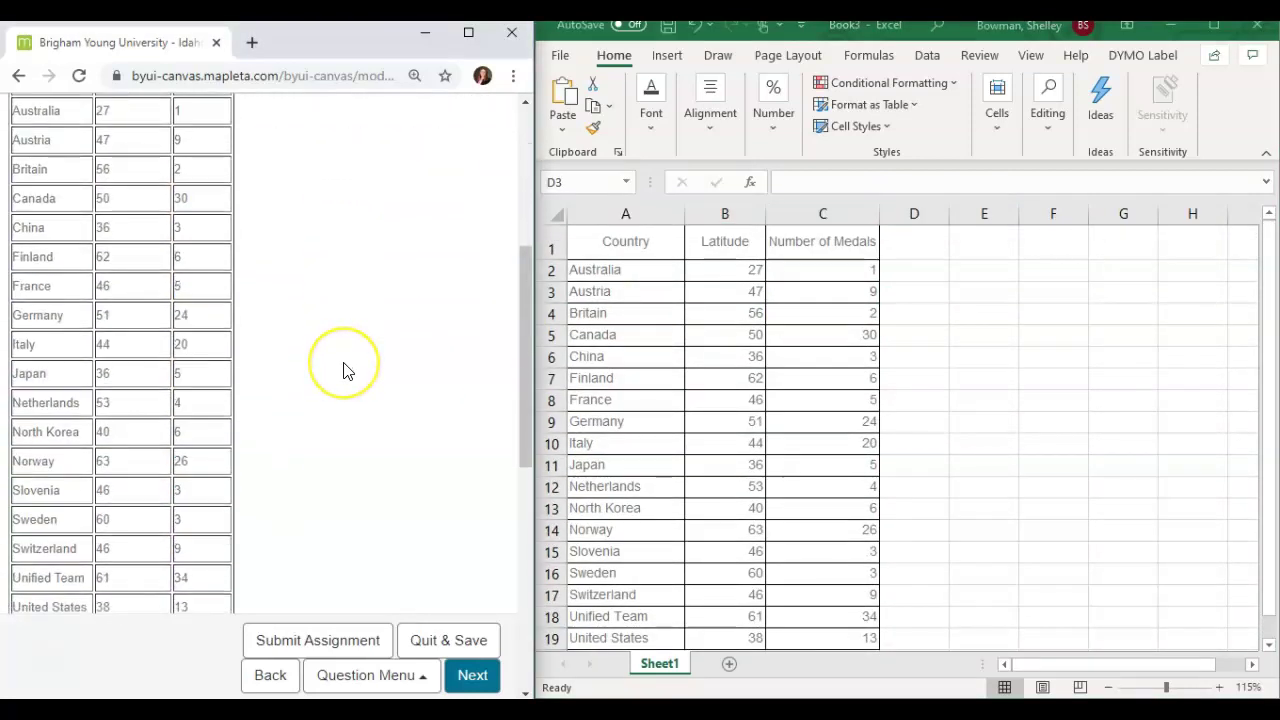
pyautogui.scroll(-2, 343, 370)
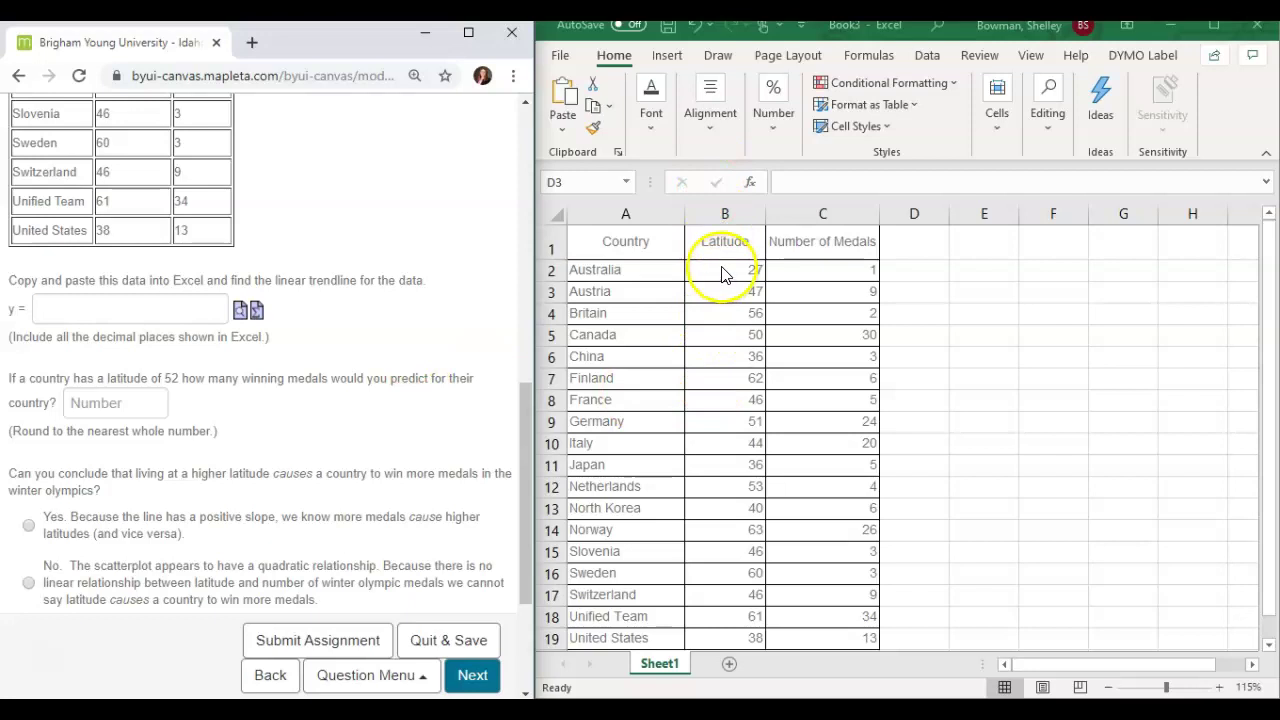
# Select the Latitude and Number of Medals columns and insert a plain scatter chart
pyautogui.click(742, 238)
pyautogui.moveTo(742, 238); pyautogui.dragTo(809, 560)
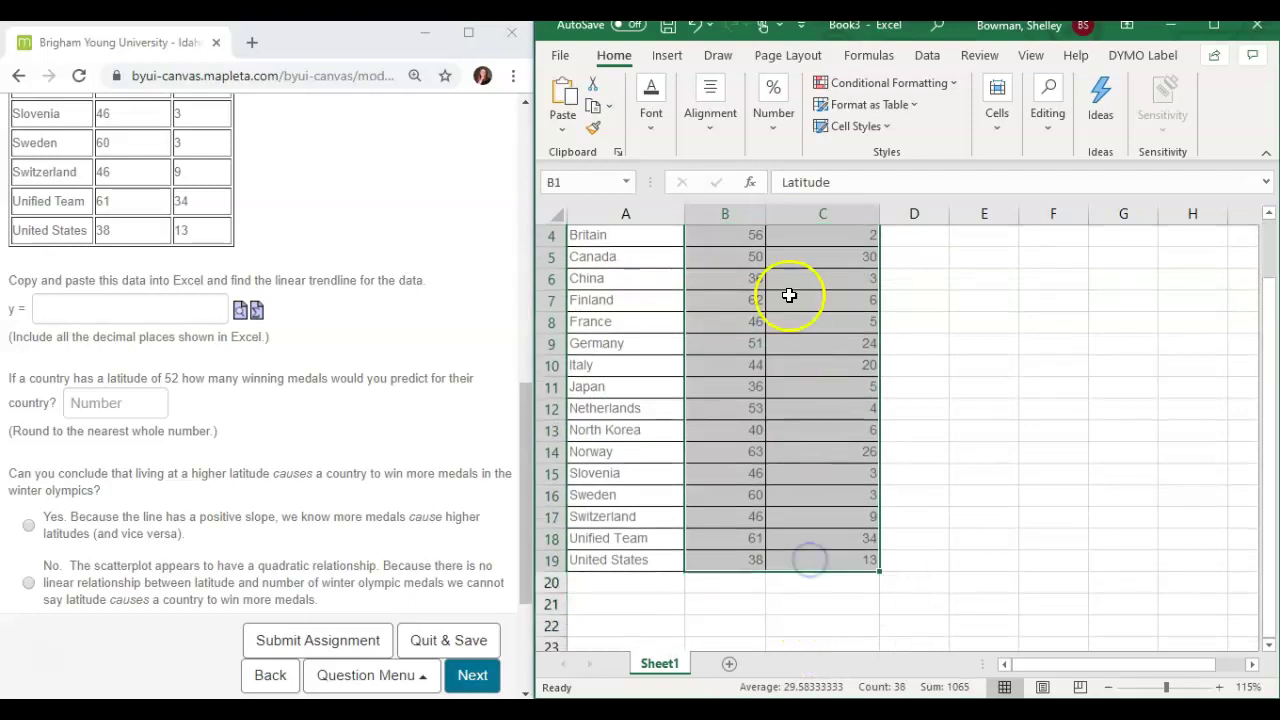
pyautogui.click(667, 55)
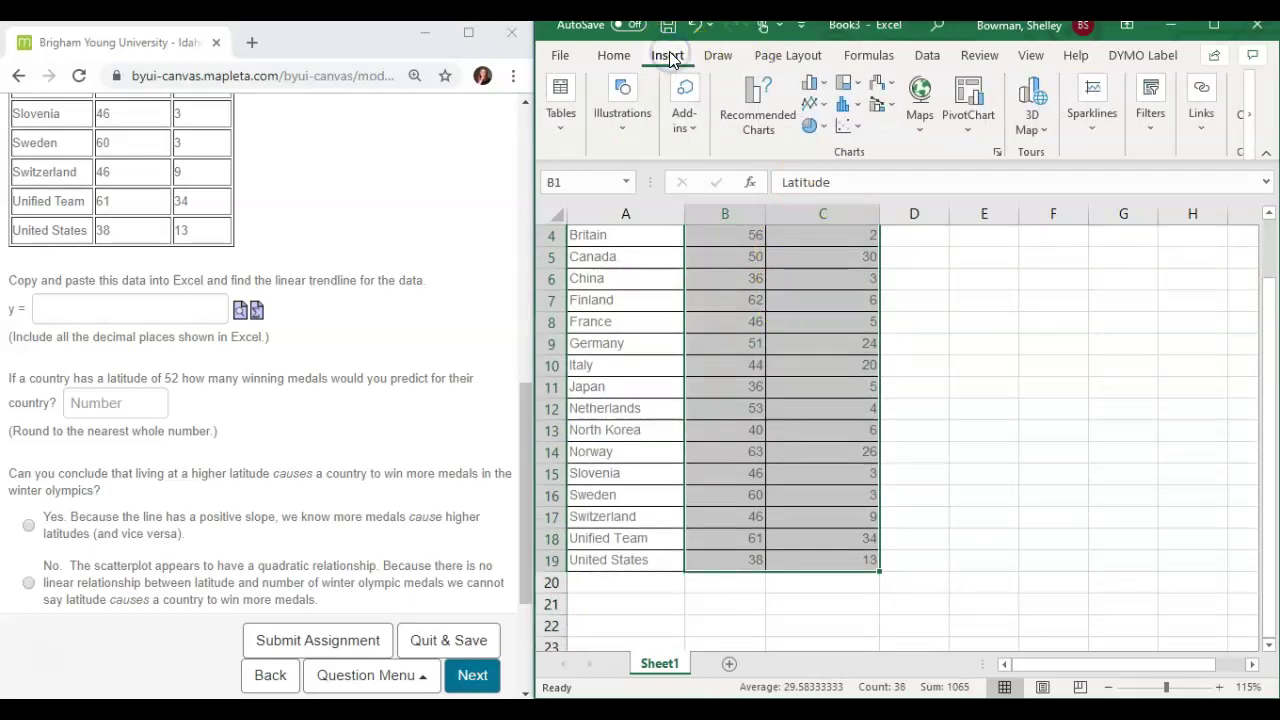
pyautogui.click(856, 127)
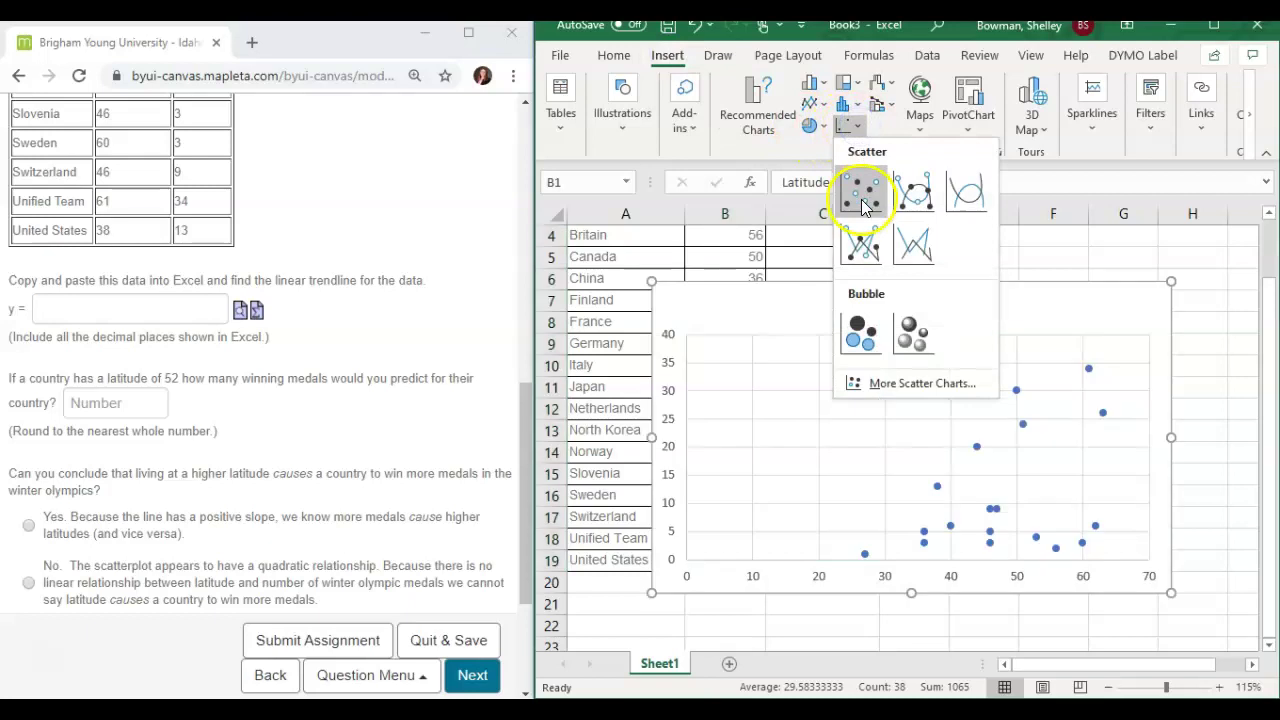
pyautogui.click(862, 195)
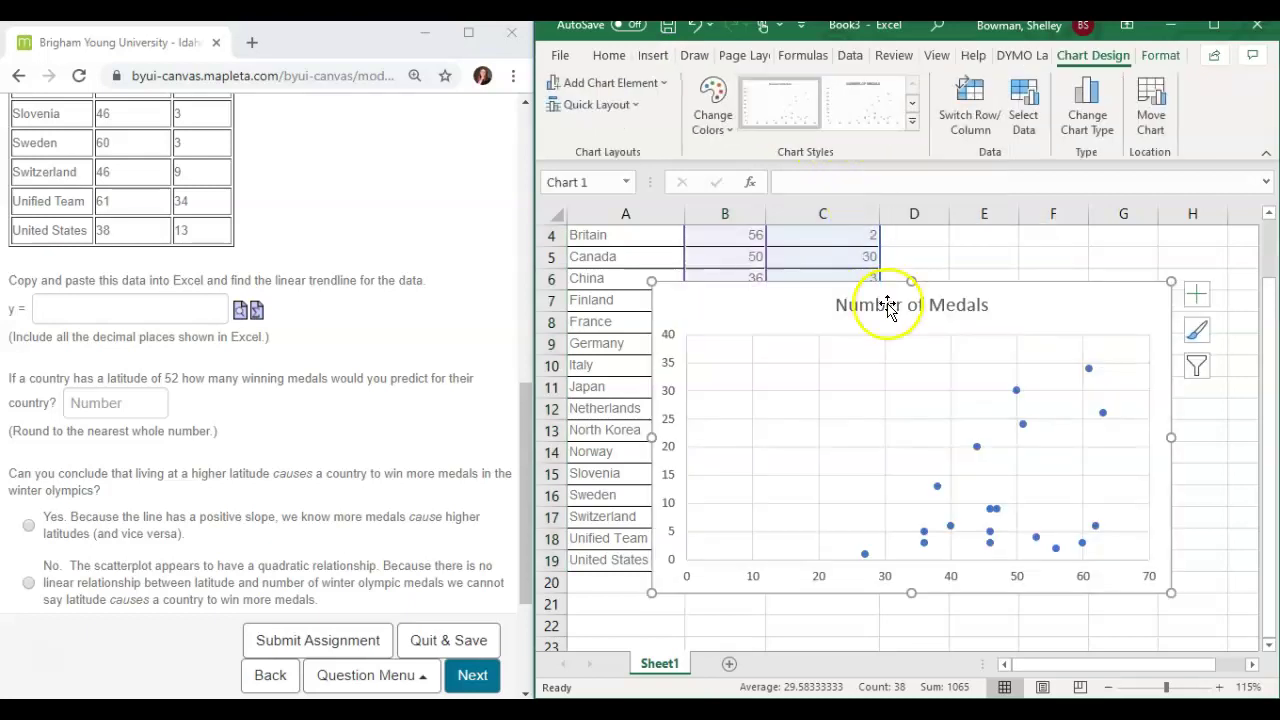
pyautogui.click(631, 106)
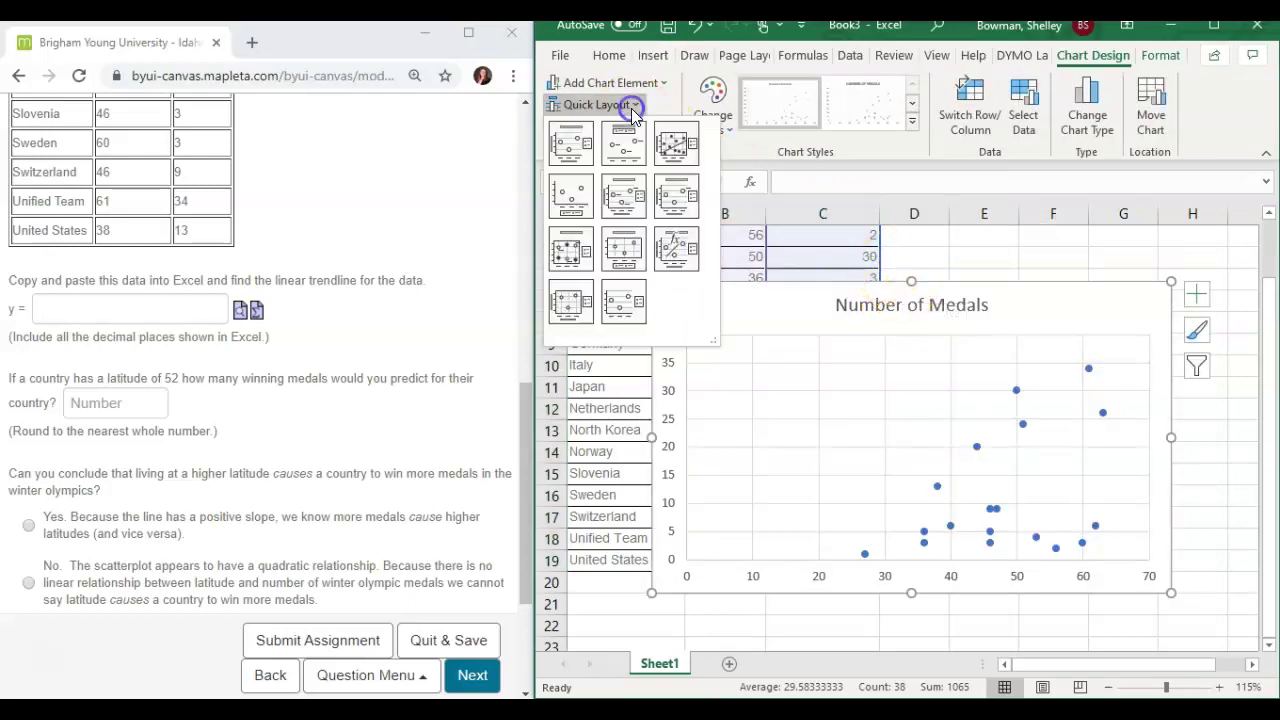
# Apply Quick Layout 1, then Layout 5 for axis titles, gridlines and data labels
pyautogui.click(571, 147)
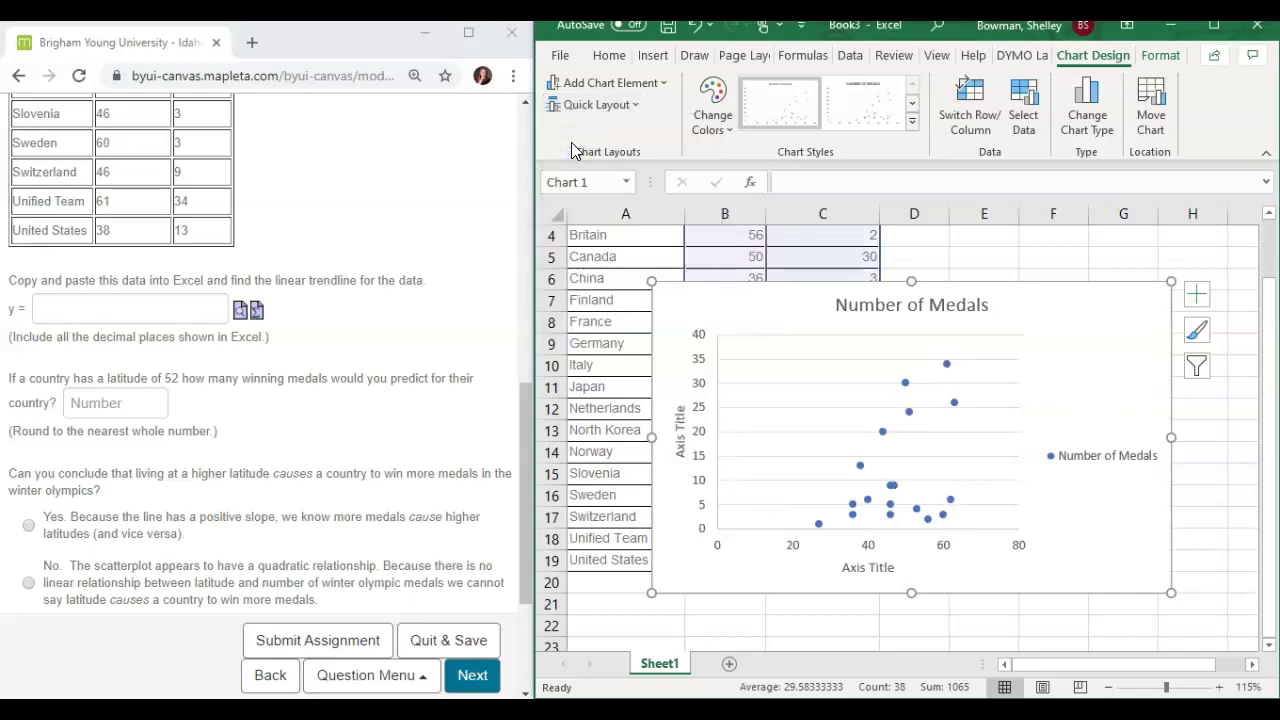
pyautogui.click(595, 104)
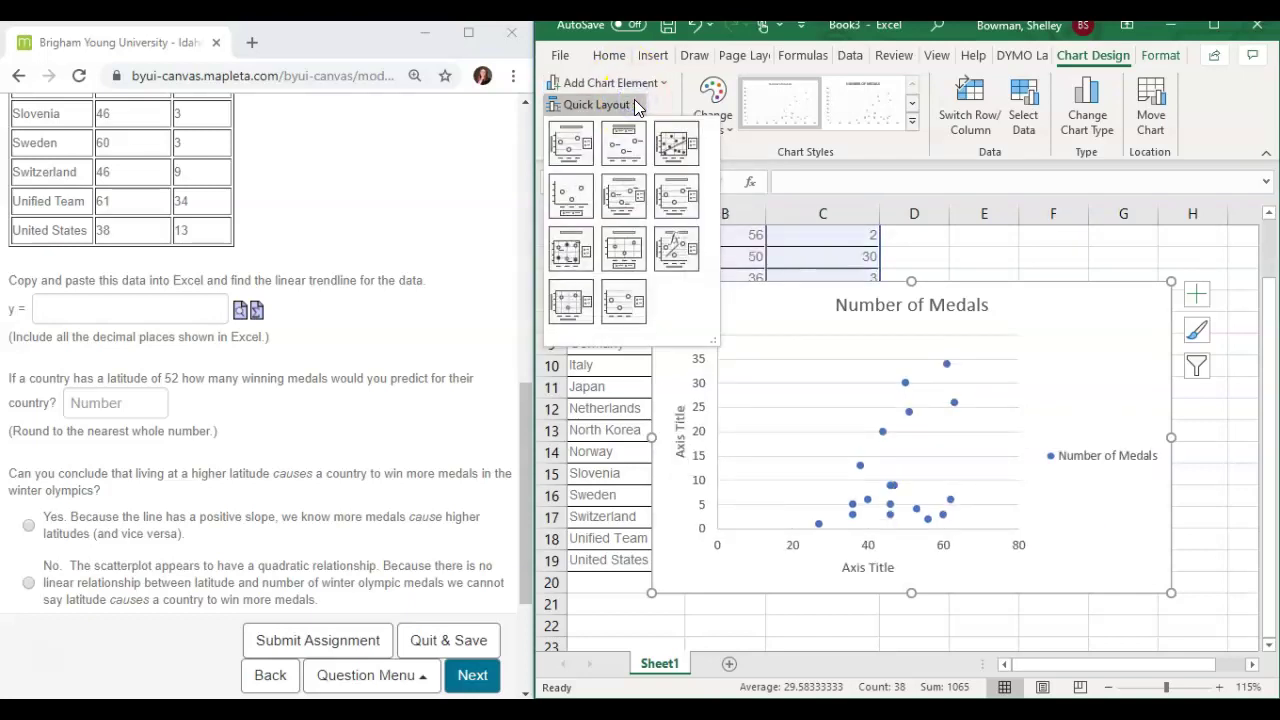
pyautogui.click(620, 202)
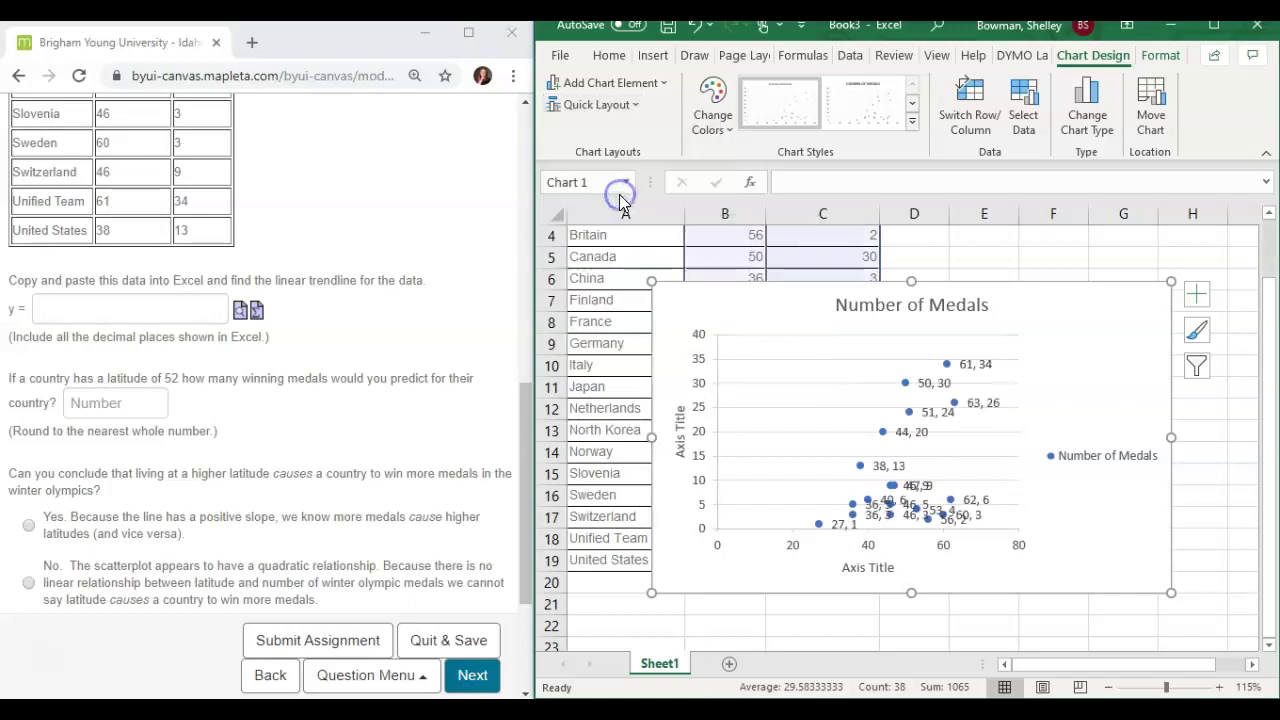
pyautogui.click(947, 365)
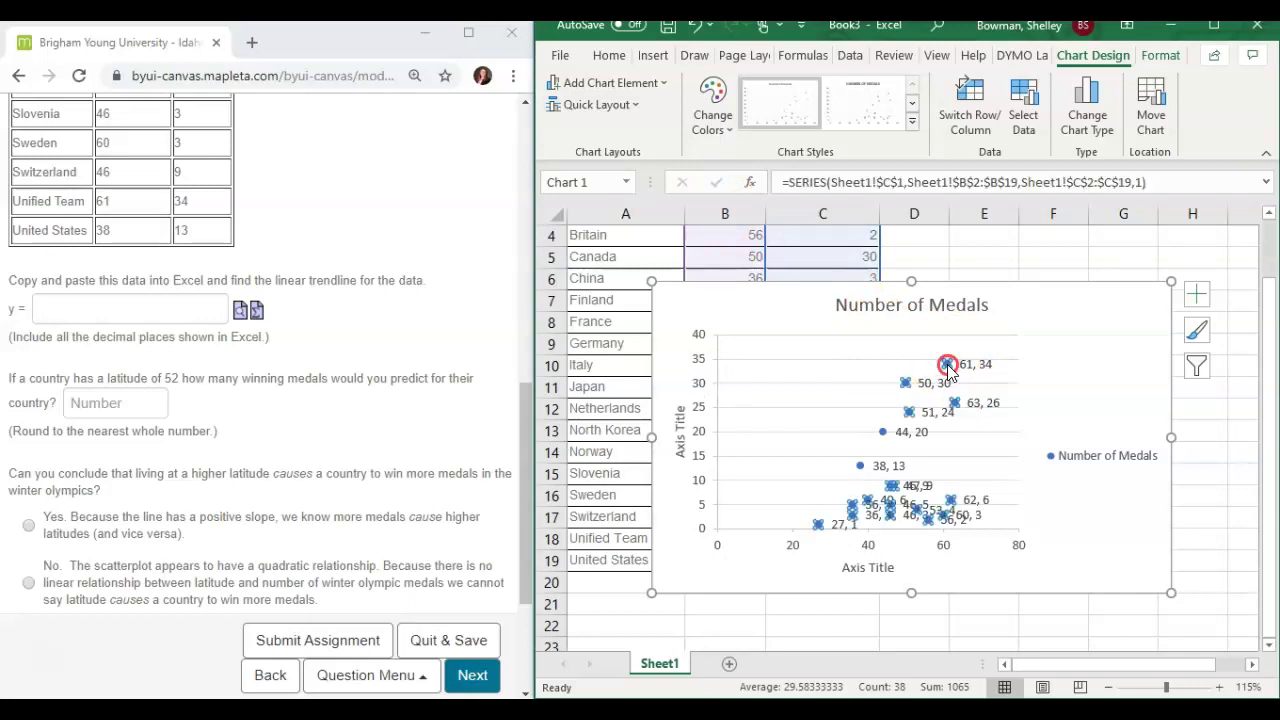
# Set the data labels to show country names taken from cells A2:A19
pyautogui.rightClick(947, 365)
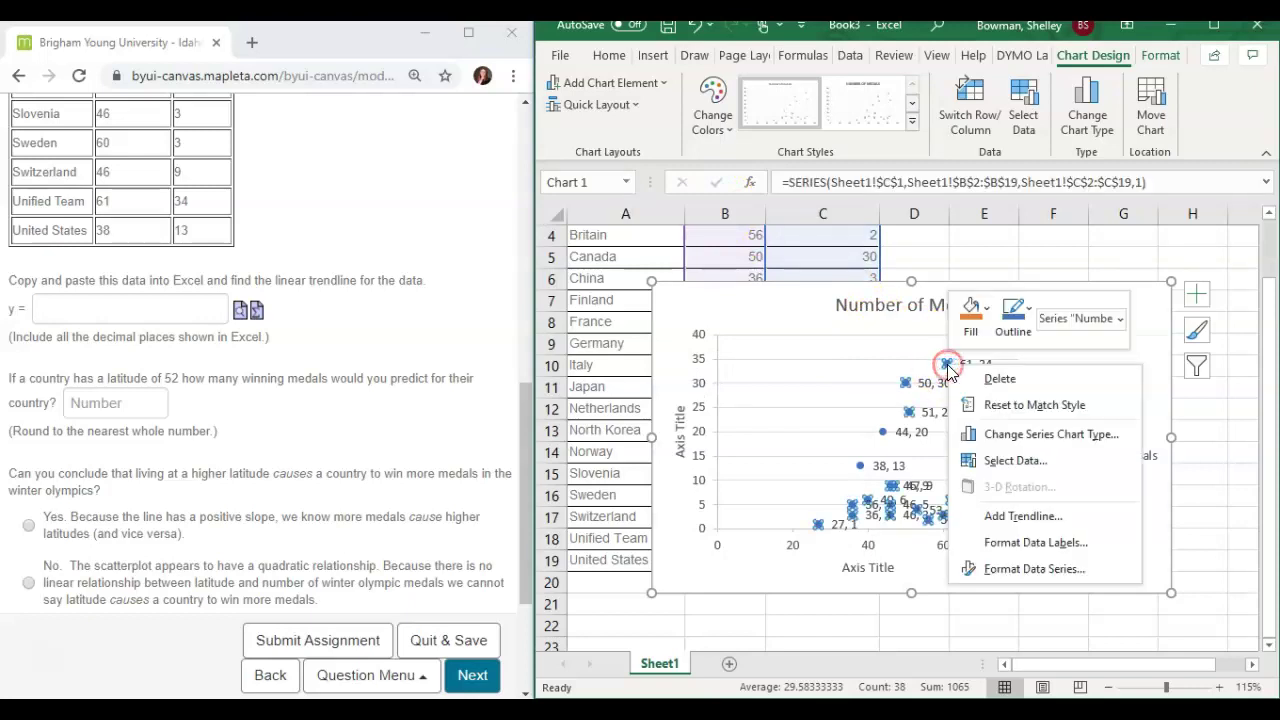
pyautogui.click(1062, 542)
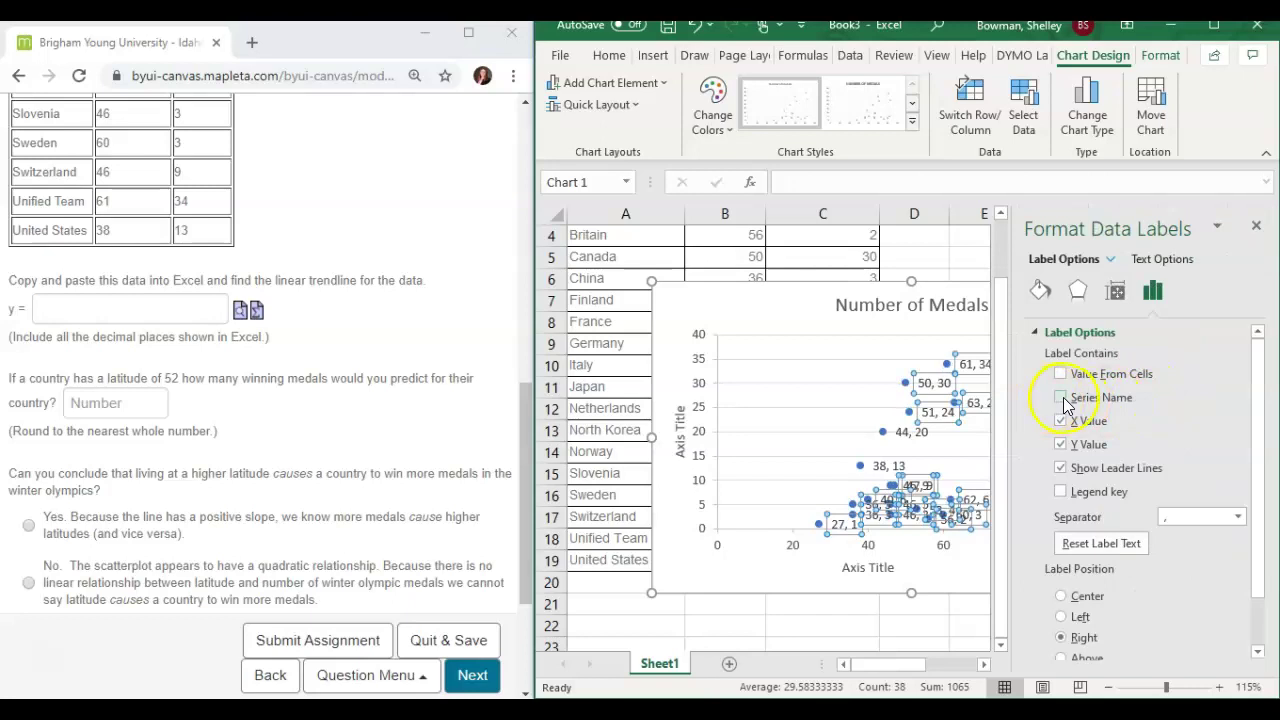
pyautogui.click(1062, 398)
pyautogui.click(1062, 398)
pyautogui.click(1060, 374)
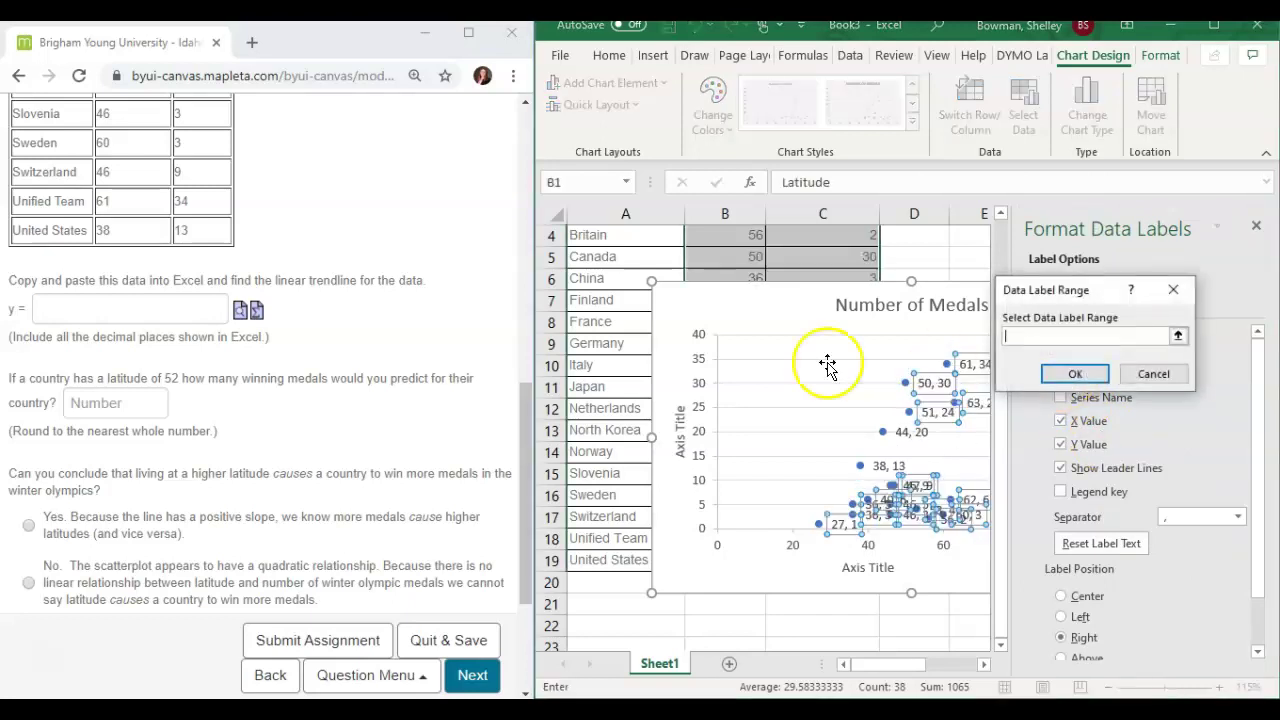
pyautogui.scroll(1, 620, 266)
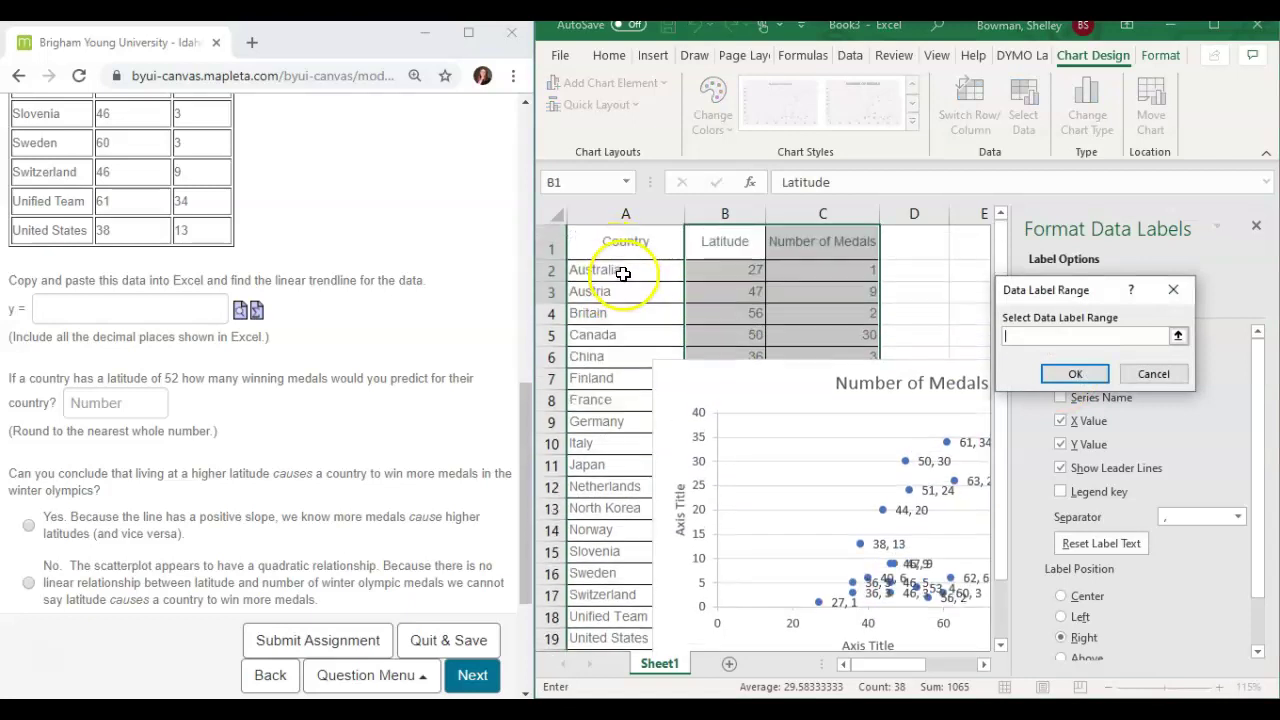
pyautogui.moveTo(616, 270); pyautogui.dragTo(618, 563)
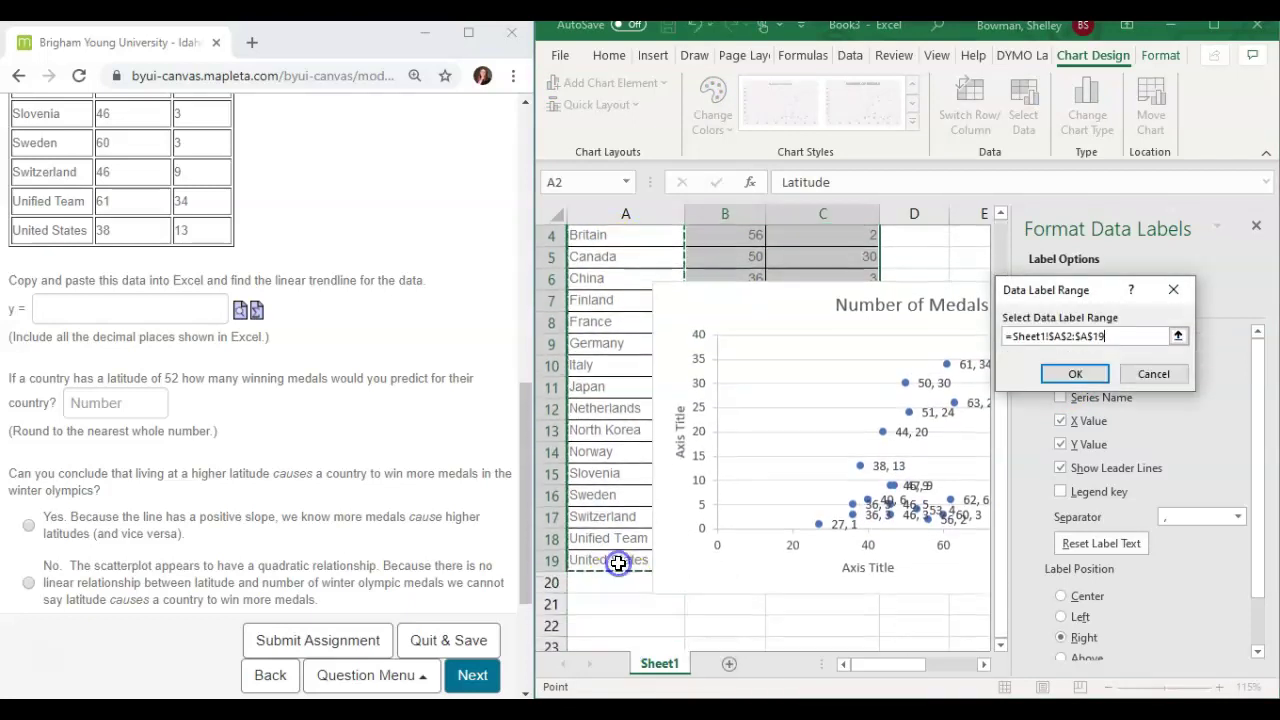
pyautogui.click(1076, 374)
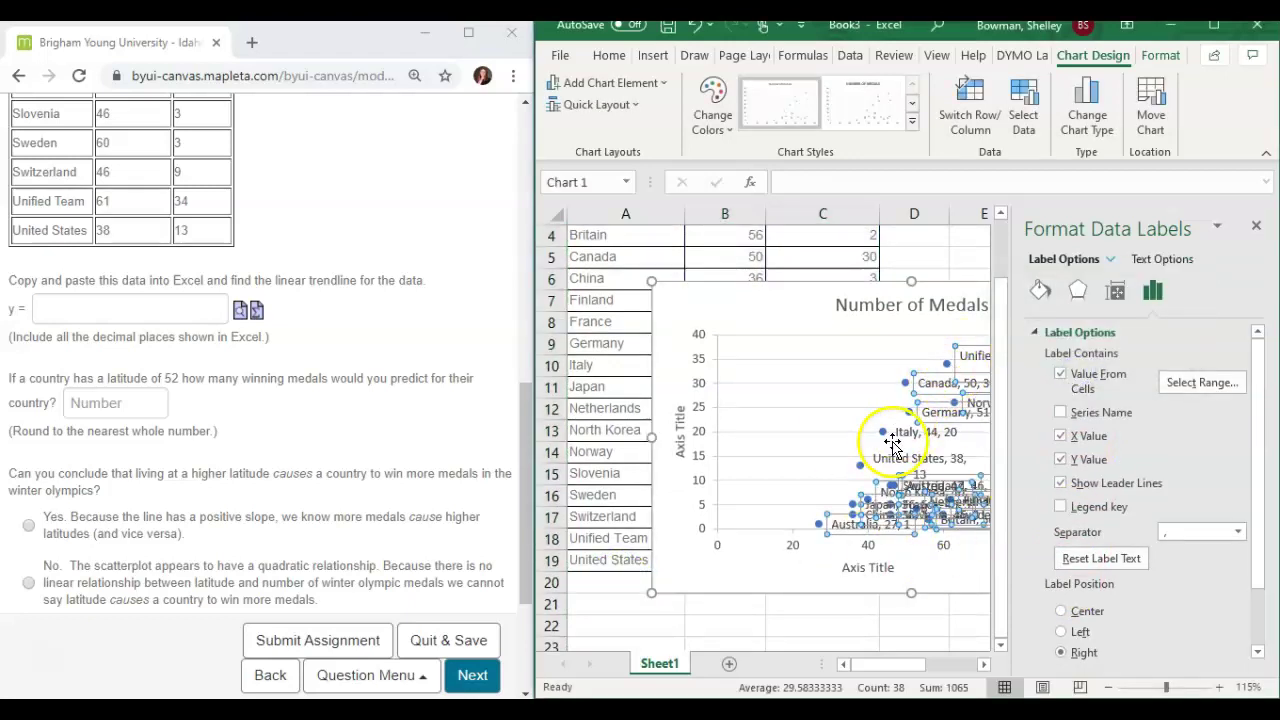
pyautogui.click(1256, 226)
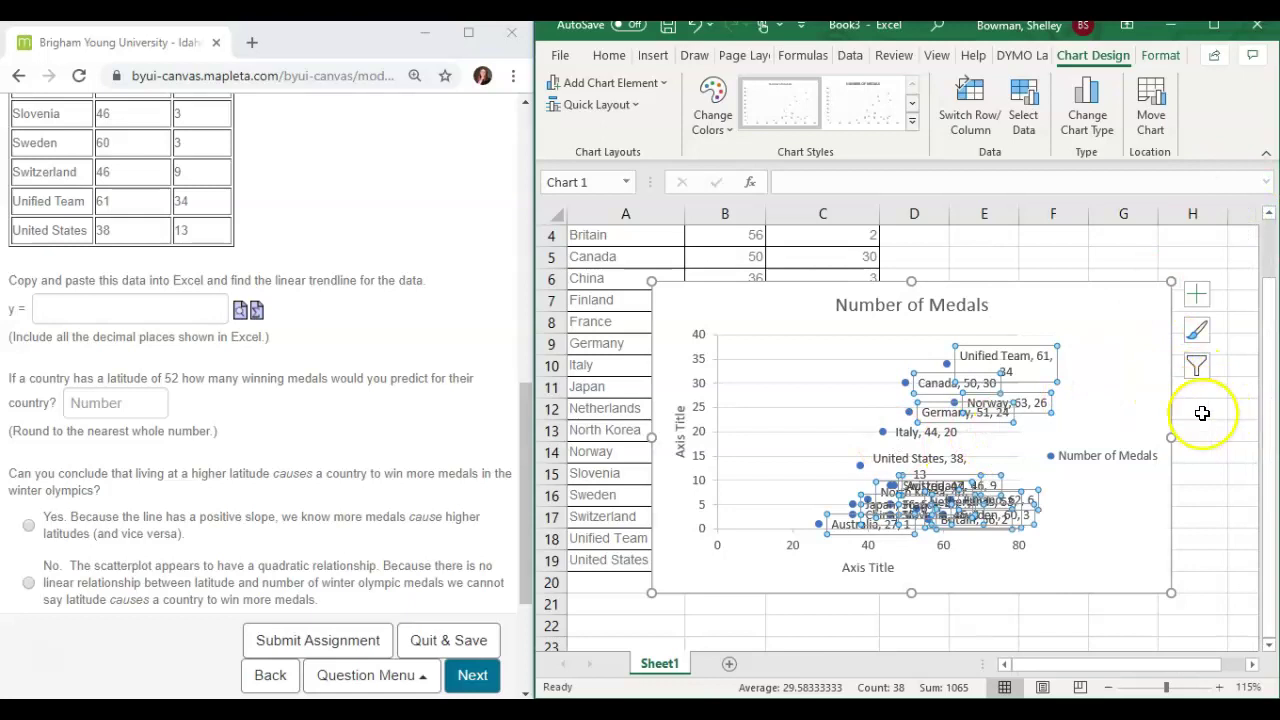
# Delete the data labels from the scatter points
pyautogui.click(1010, 435)
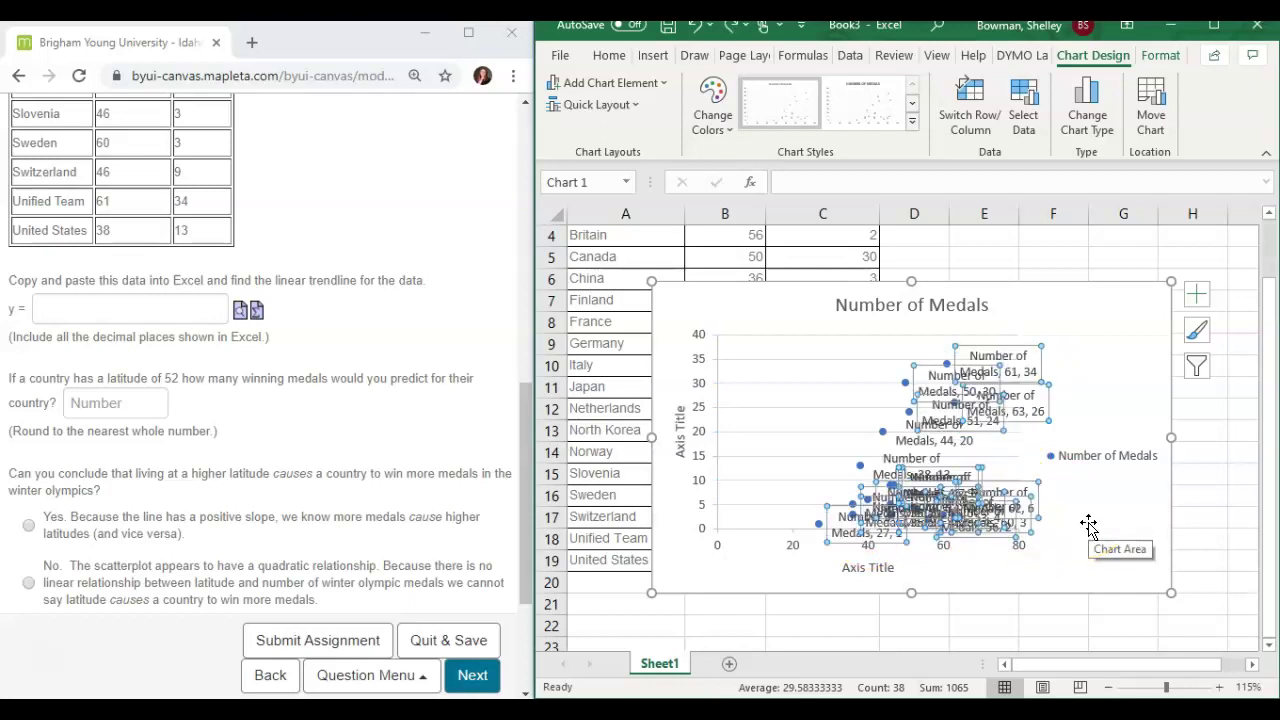
pyautogui.press('Delete')
pyautogui.click(1040, 511)
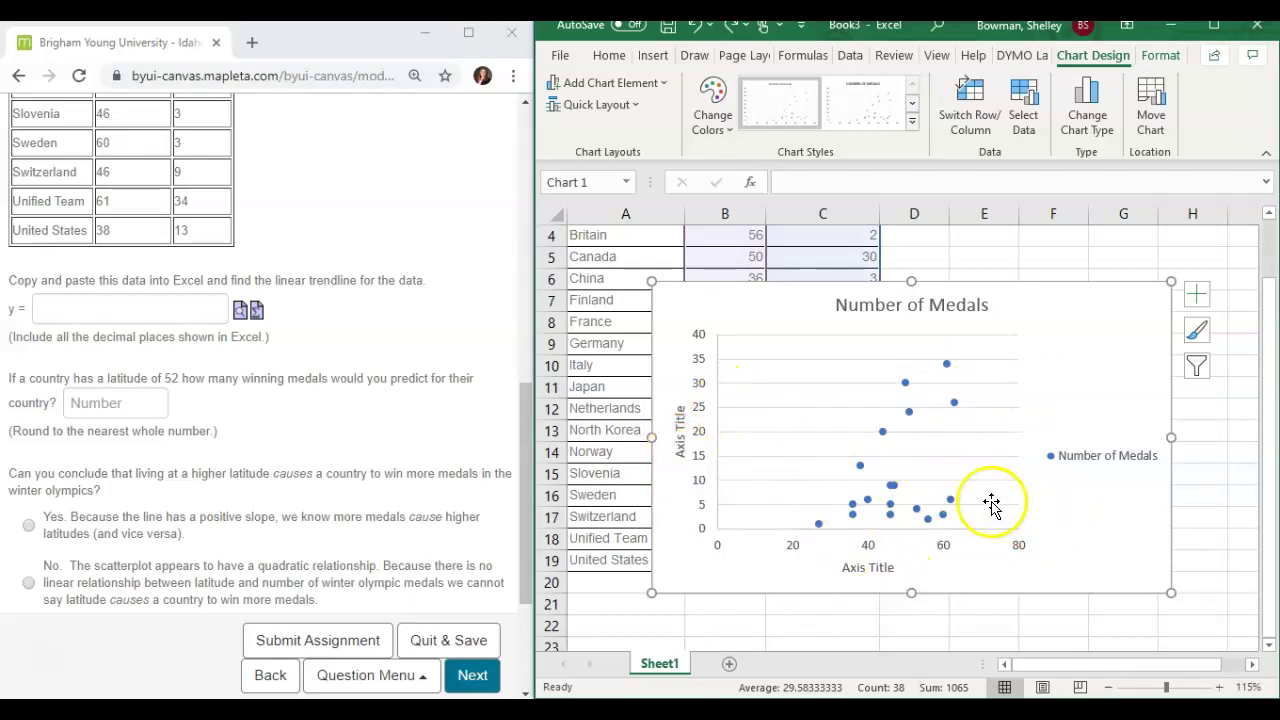
# Add a linear trendline showing y = 0.4122x - 8.462 and R² = 0.1556 on the chart
pyautogui.click(955, 401)
pyautogui.rightClick(955, 401)
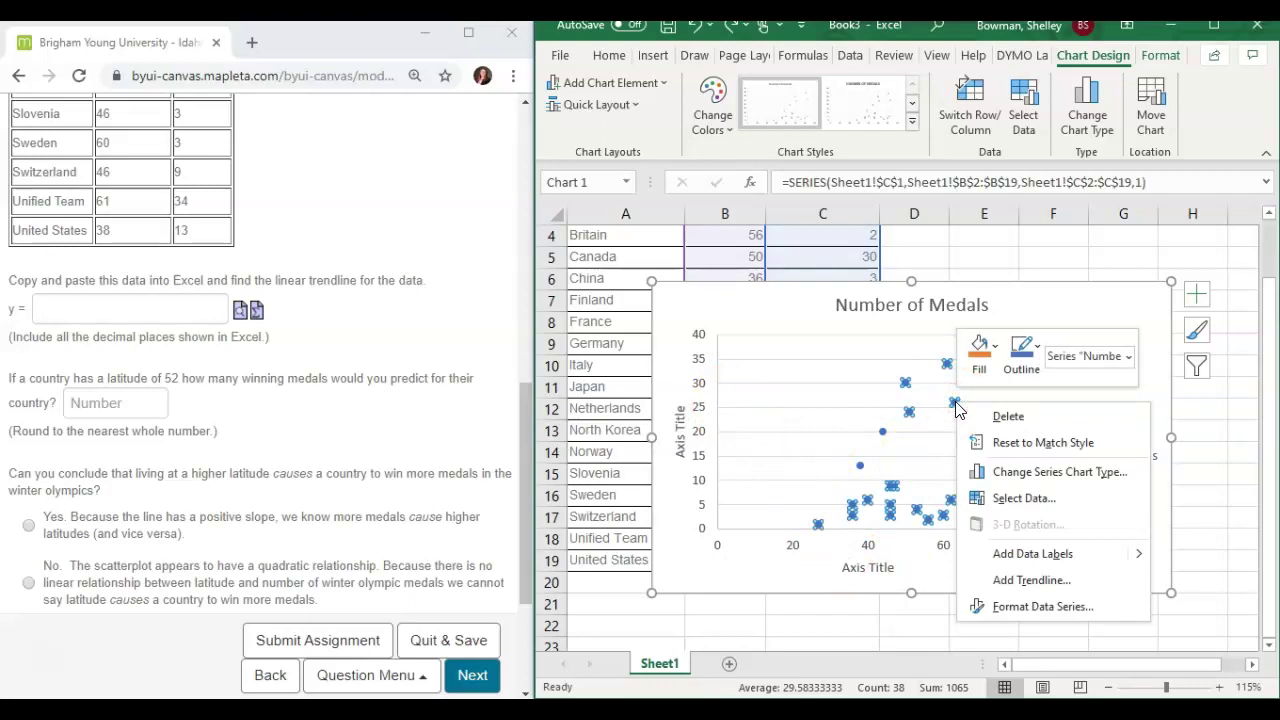
pyautogui.click(1071, 586)
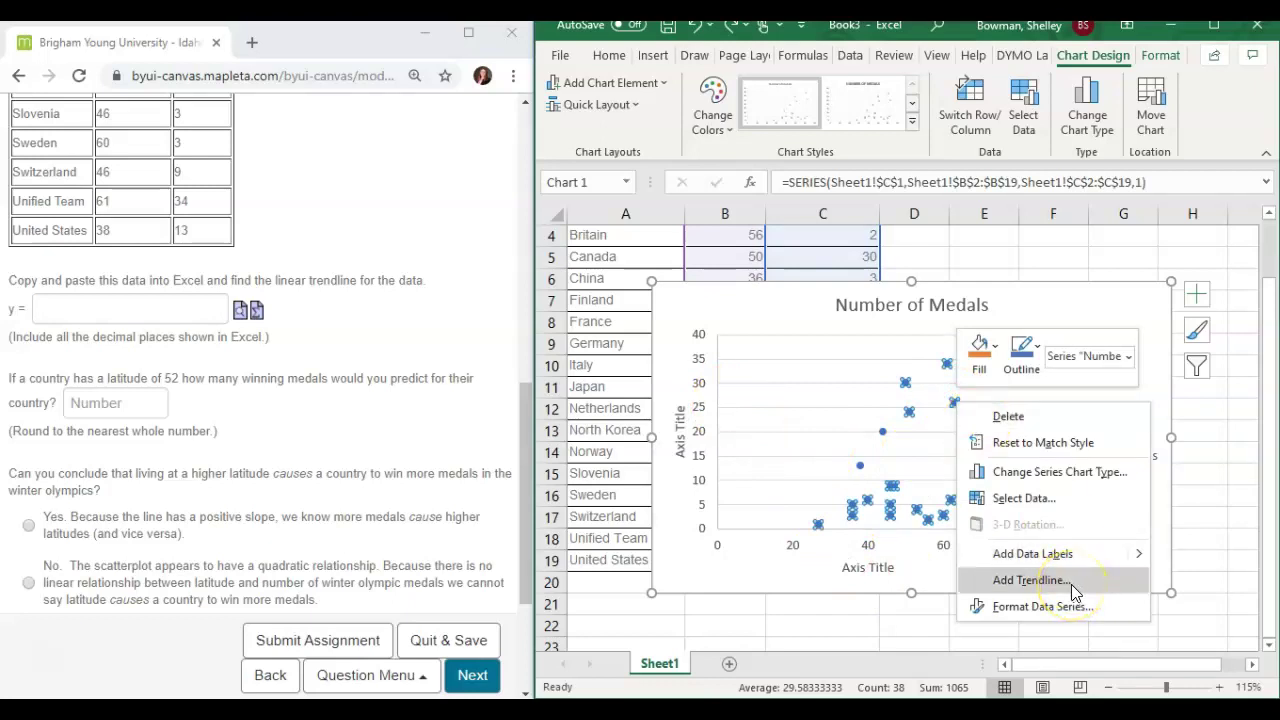
pyautogui.click(1071, 586)
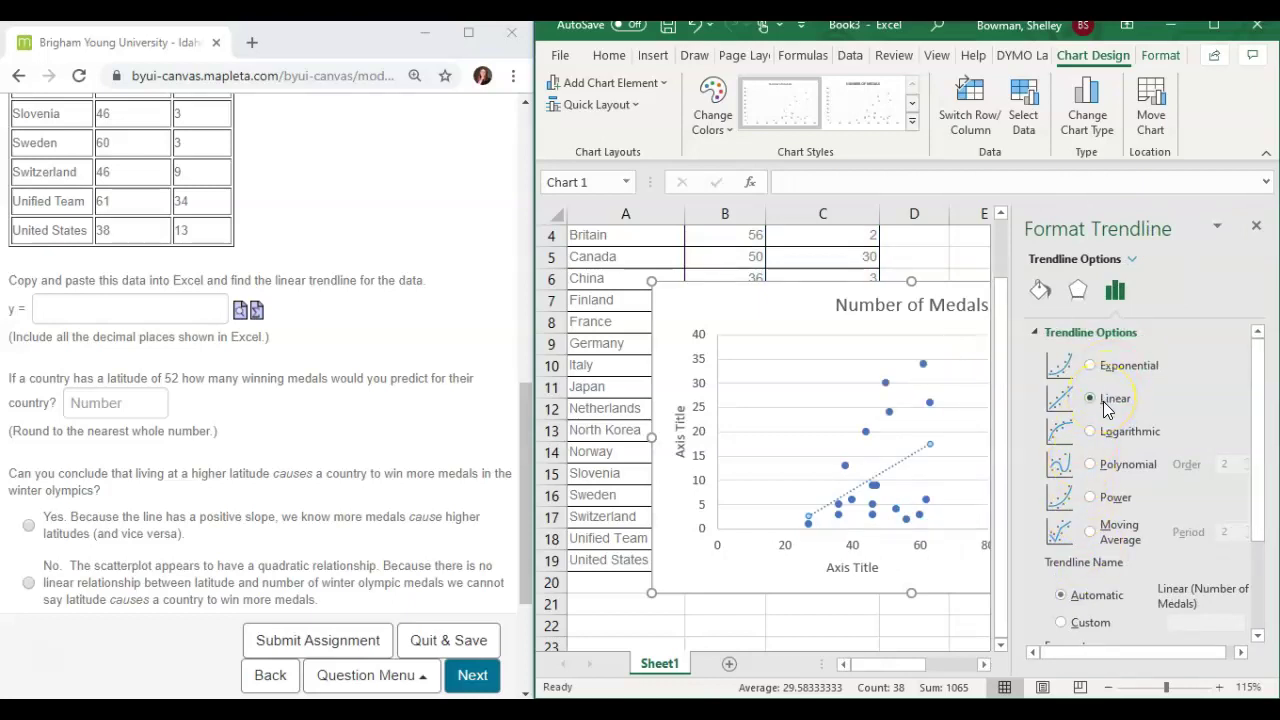
pyautogui.scroll(-3, 1110, 410)
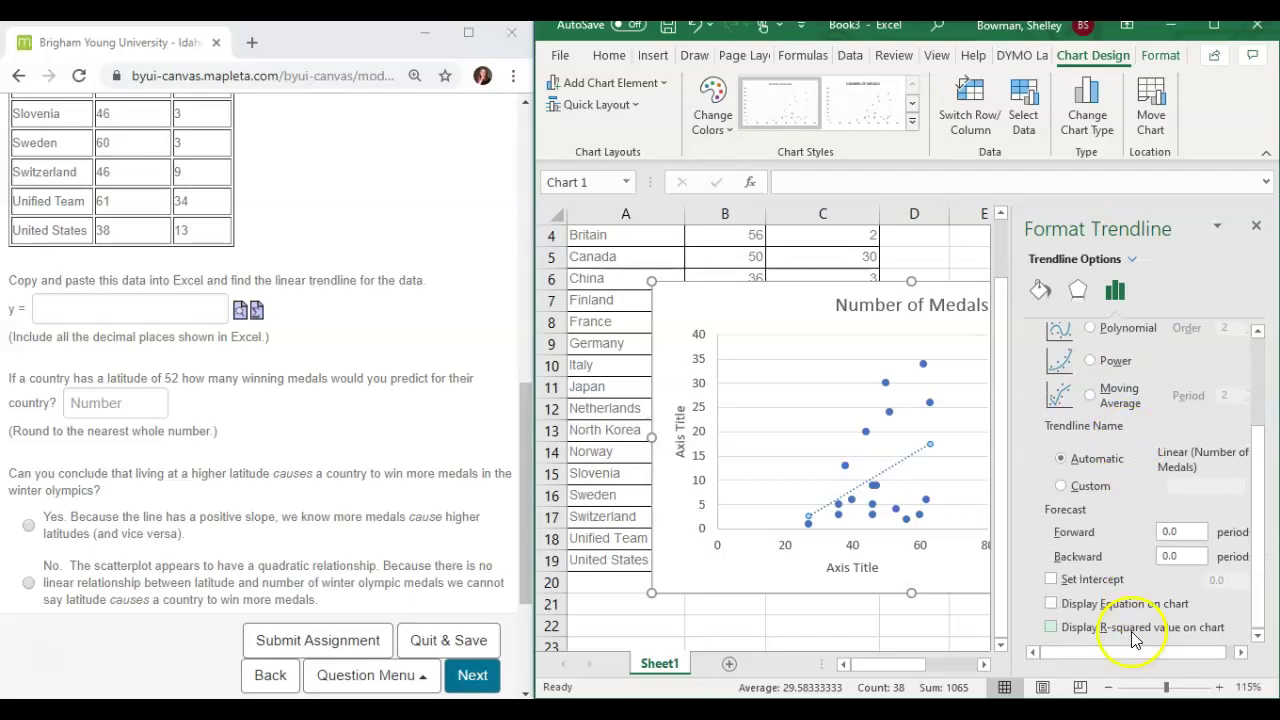
pyautogui.click(1051, 603)
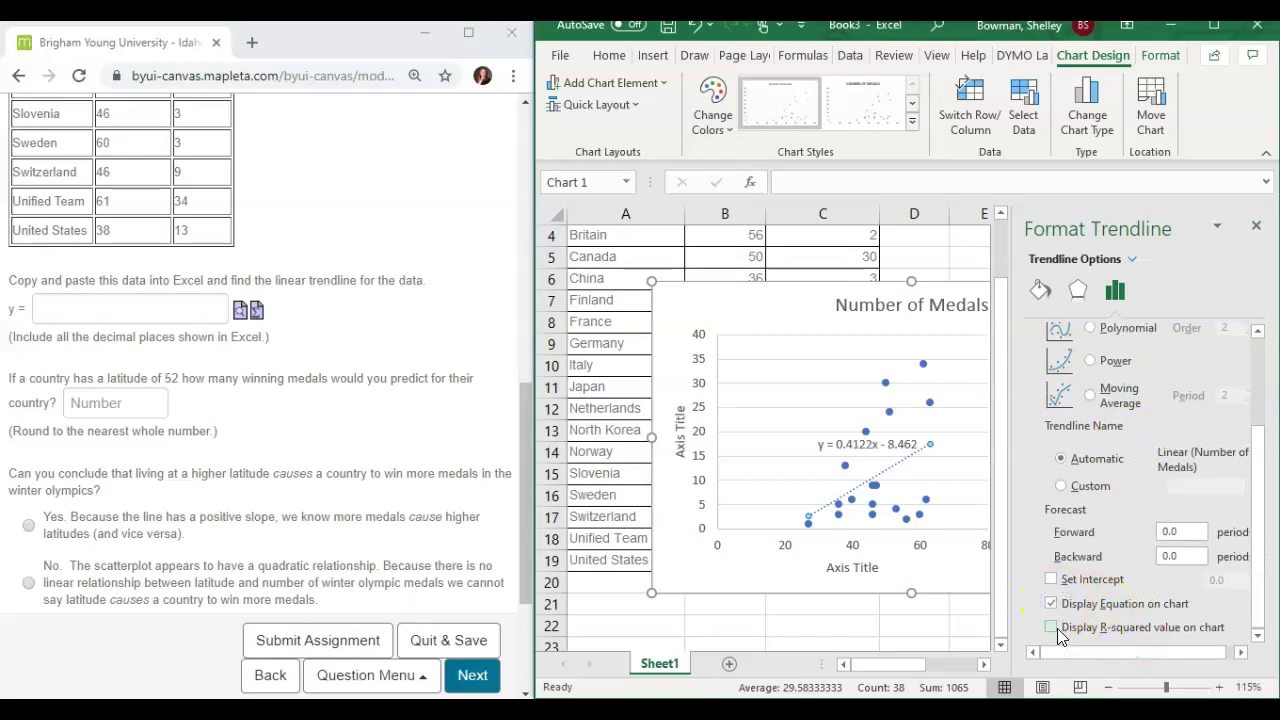
pyautogui.click(1051, 627)
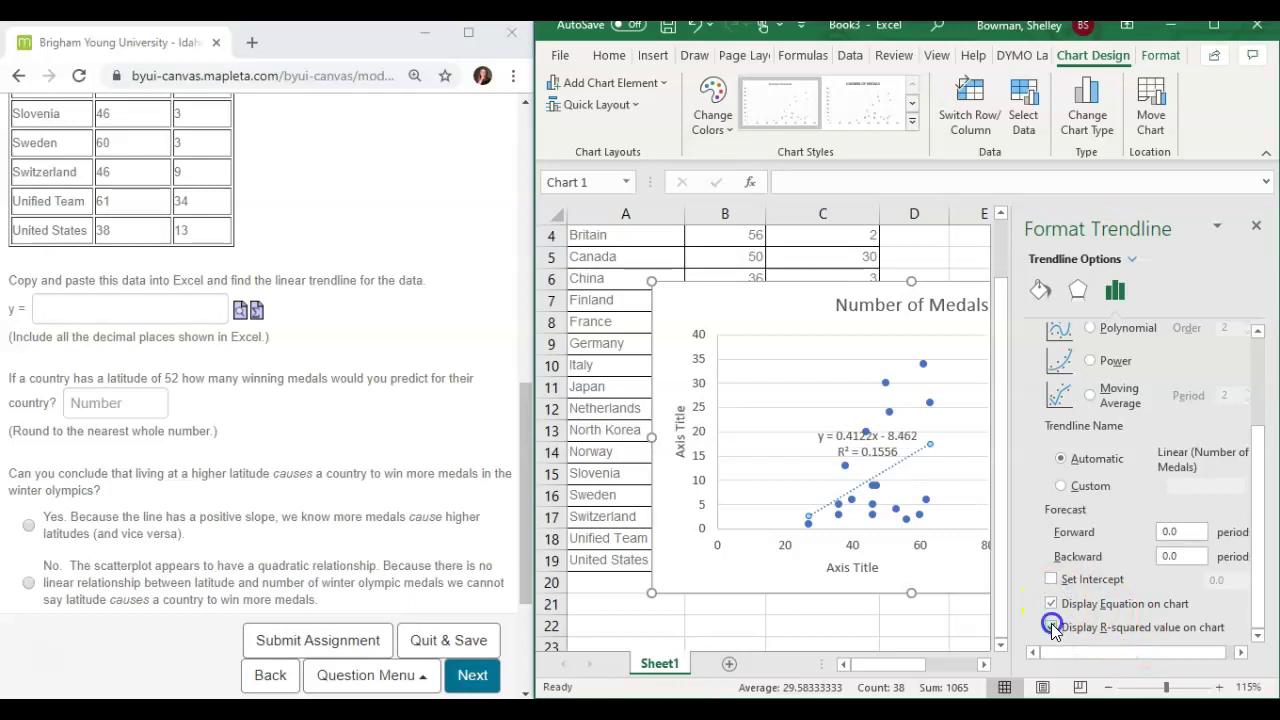
pyautogui.scroll(2, 1068, 500)
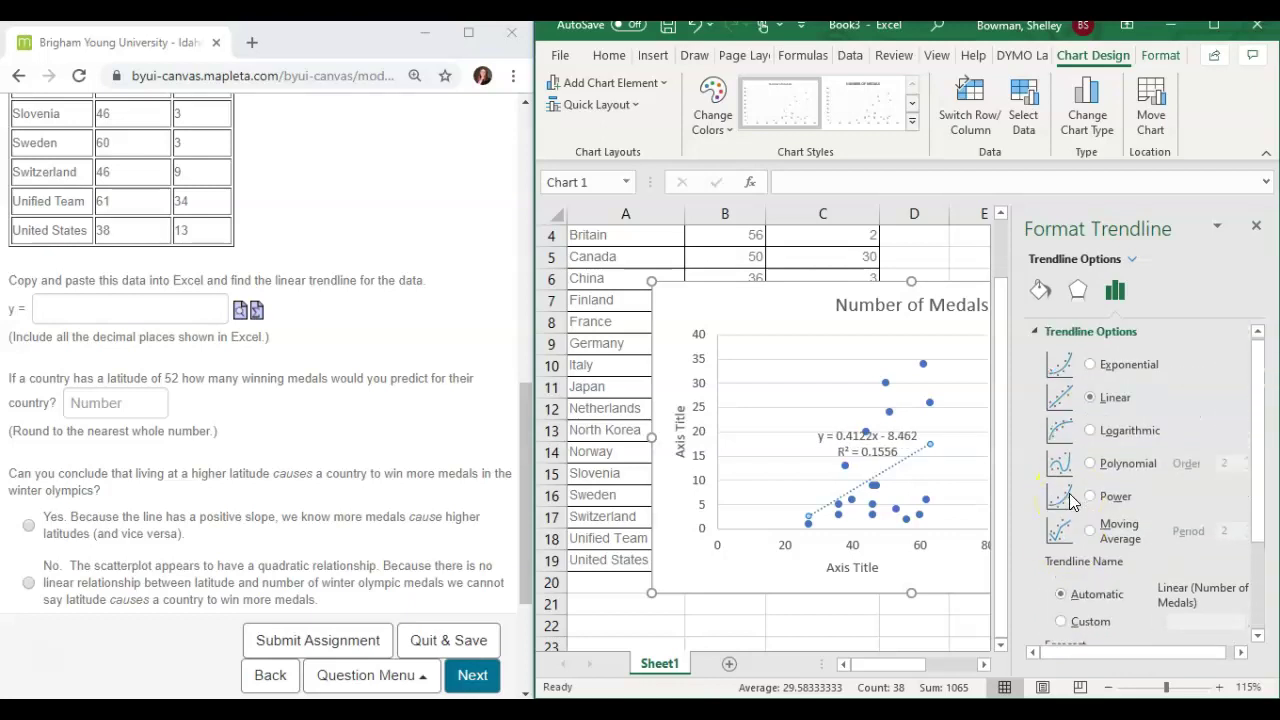
# Compare exponential and polynomial trendlines, then switch back to the linear trendline
pyautogui.scroll(1, 1068, 500)
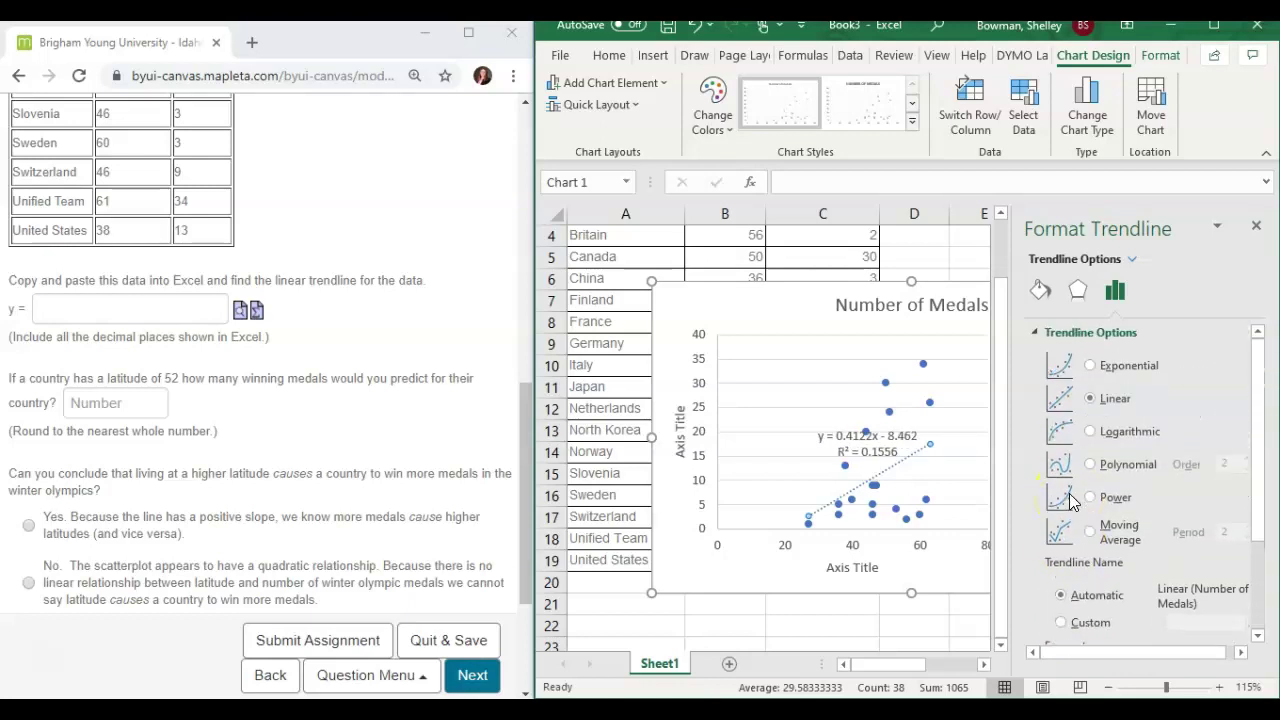
pyautogui.click(1091, 366)
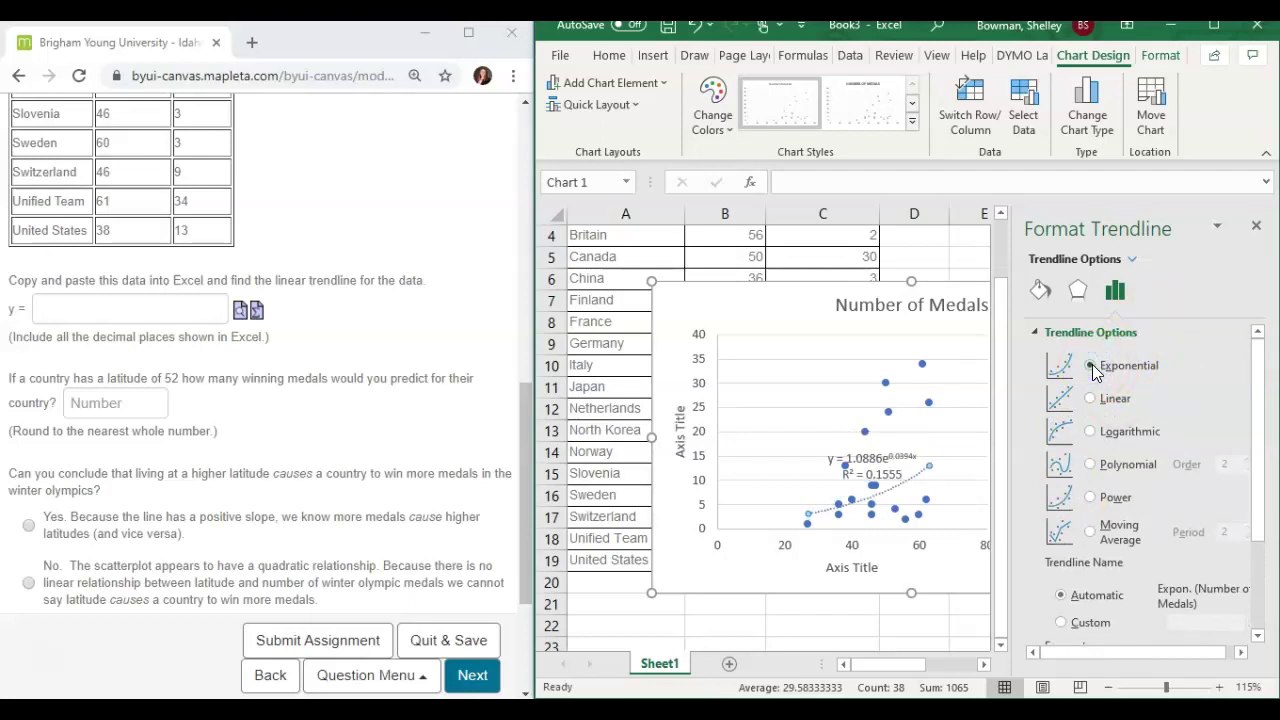
pyautogui.click(1092, 465)
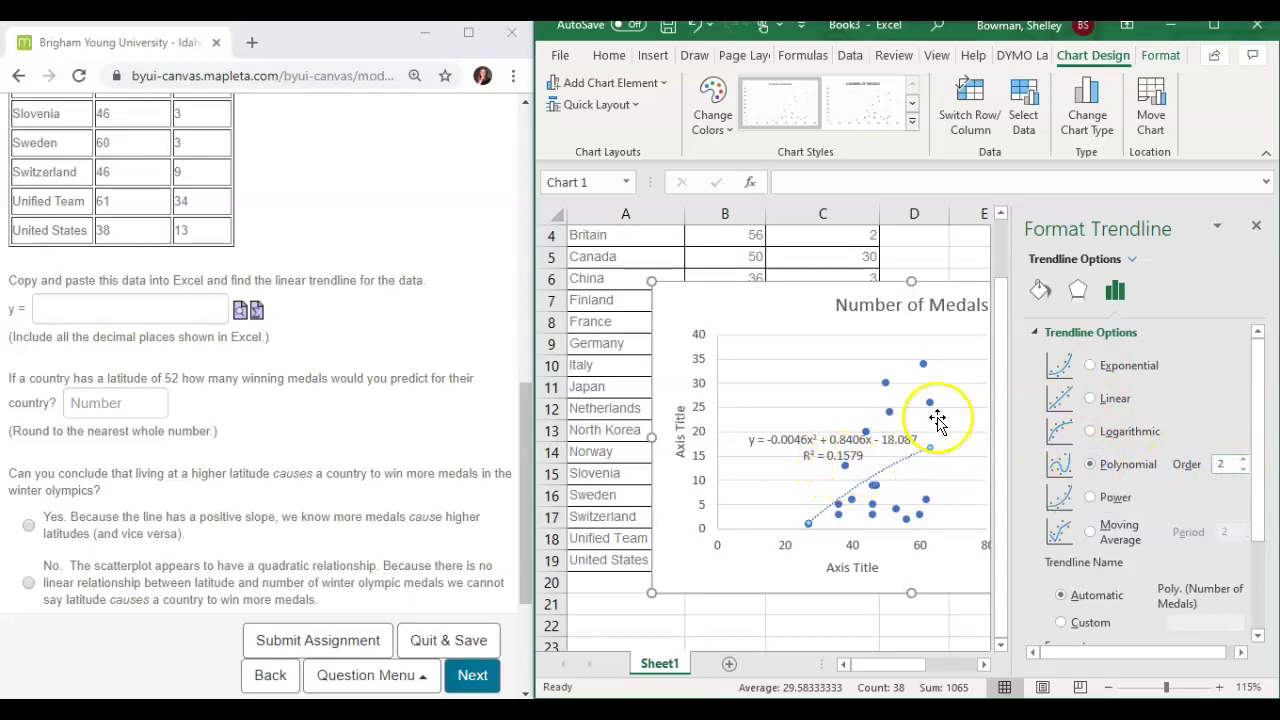
pyautogui.click(1090, 366)
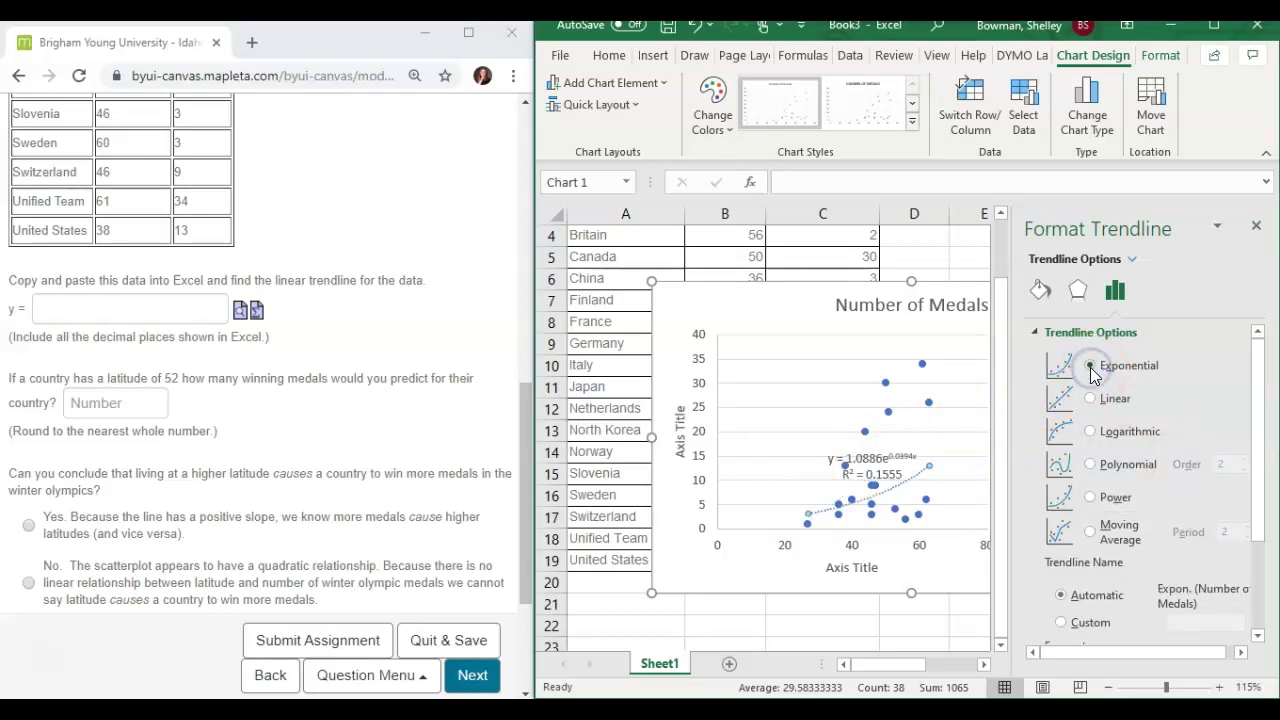
pyautogui.click(1090, 399)
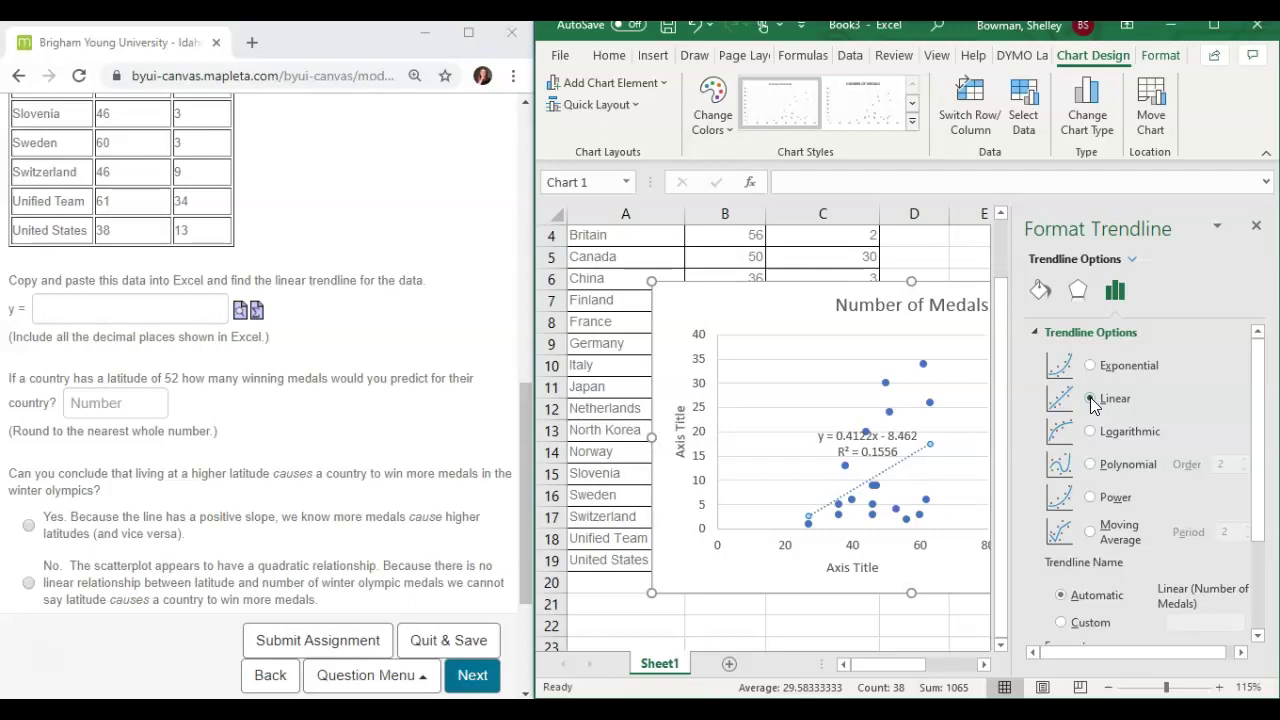
pyautogui.click(1091, 399)
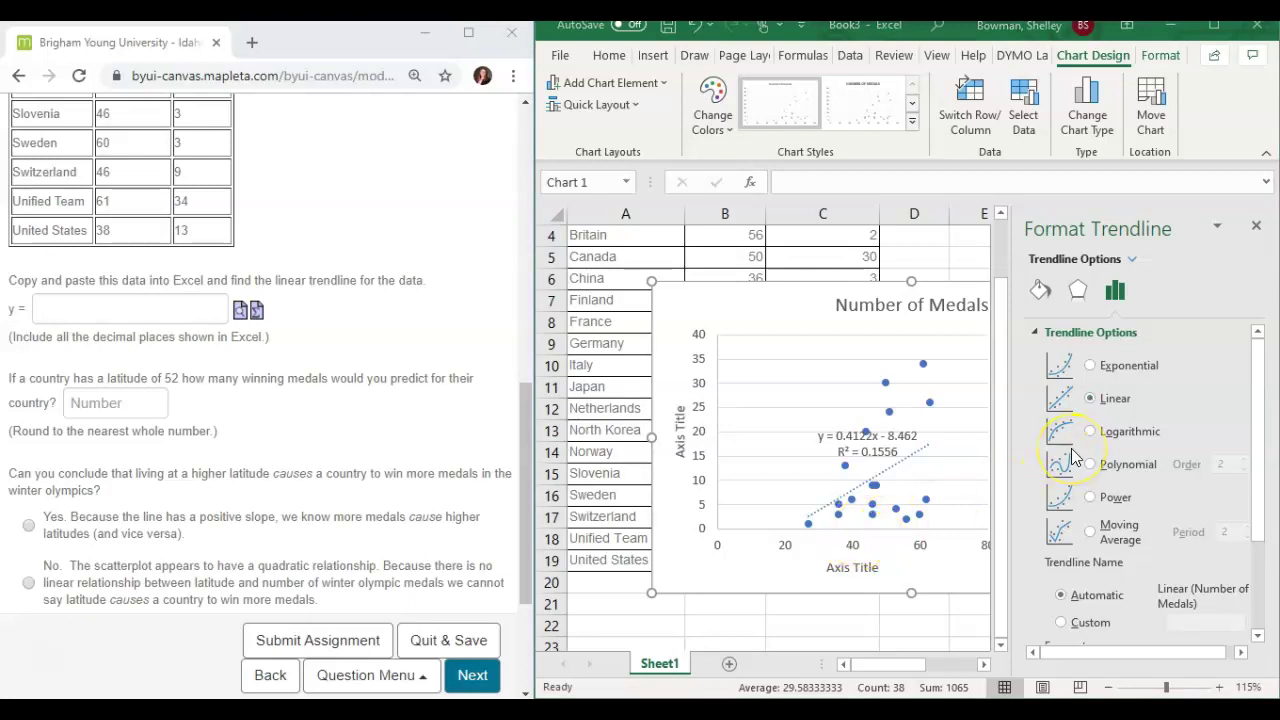
# Select the trendline equation text y = 0.4122x - 8.462 in its label
pyautogui.click(904, 437)
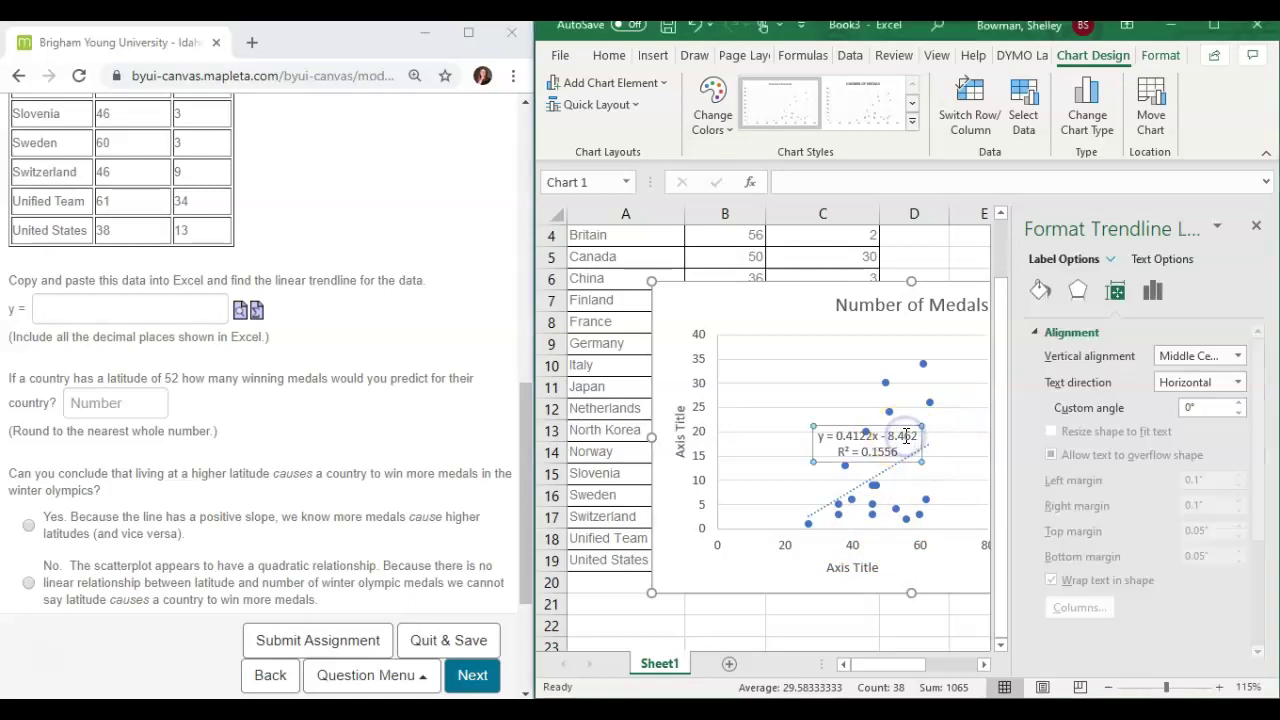
pyautogui.moveTo(918, 436); pyautogui.dragTo(808, 436)
pyautogui.hotkey('ctrl', 'c')
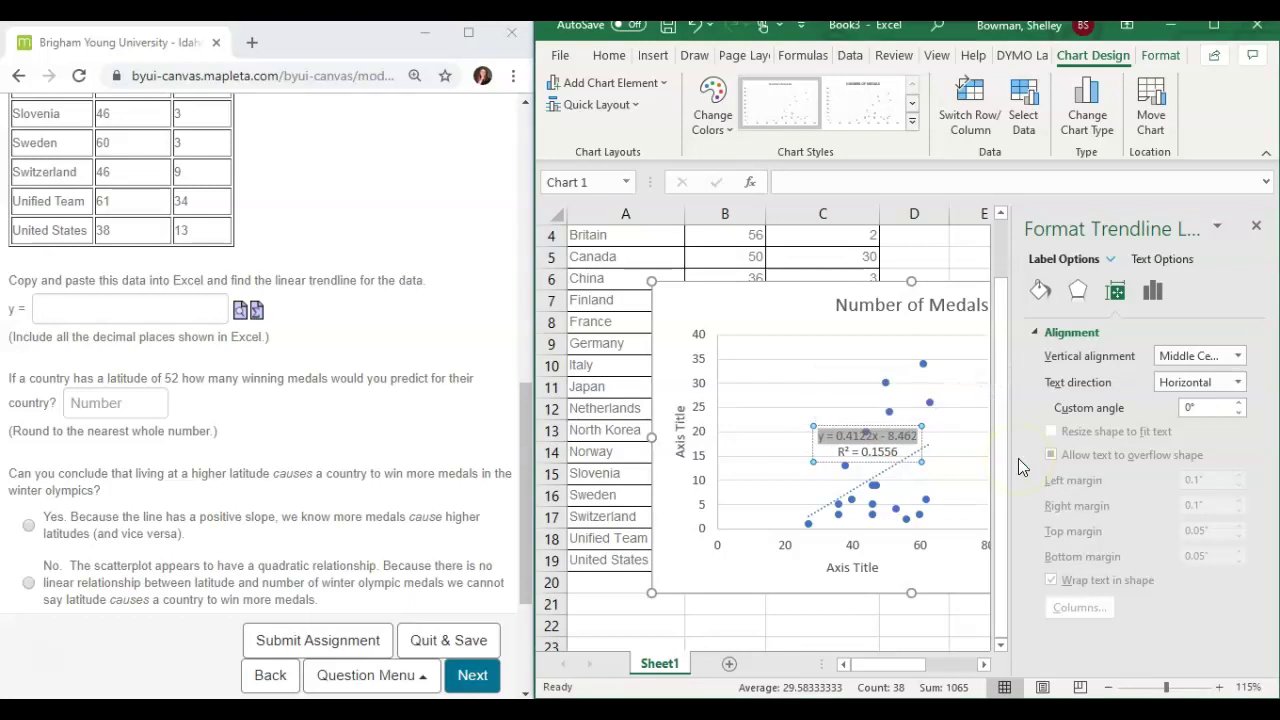
pyautogui.click(122, 311)
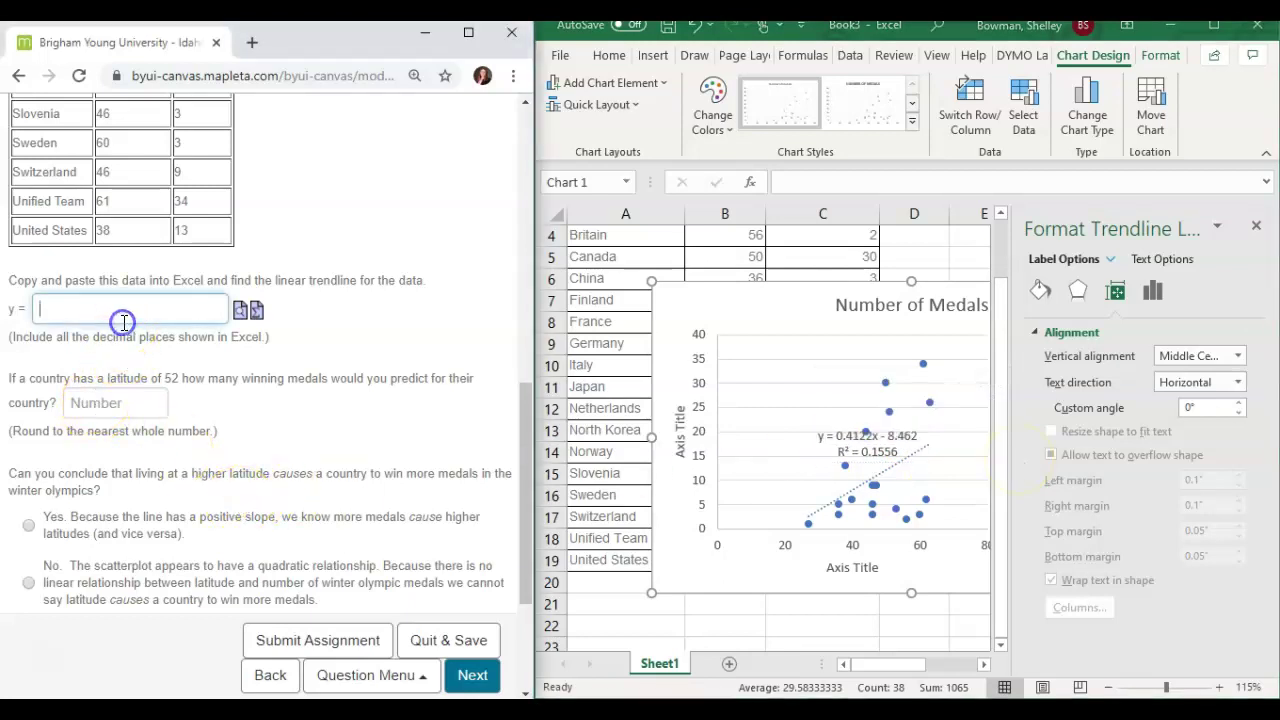
# Enter 0.4122x - 8.462 in the y = answer field, removing the leading 'y ='
pyautogui.hotkey('ctrl', 'v')
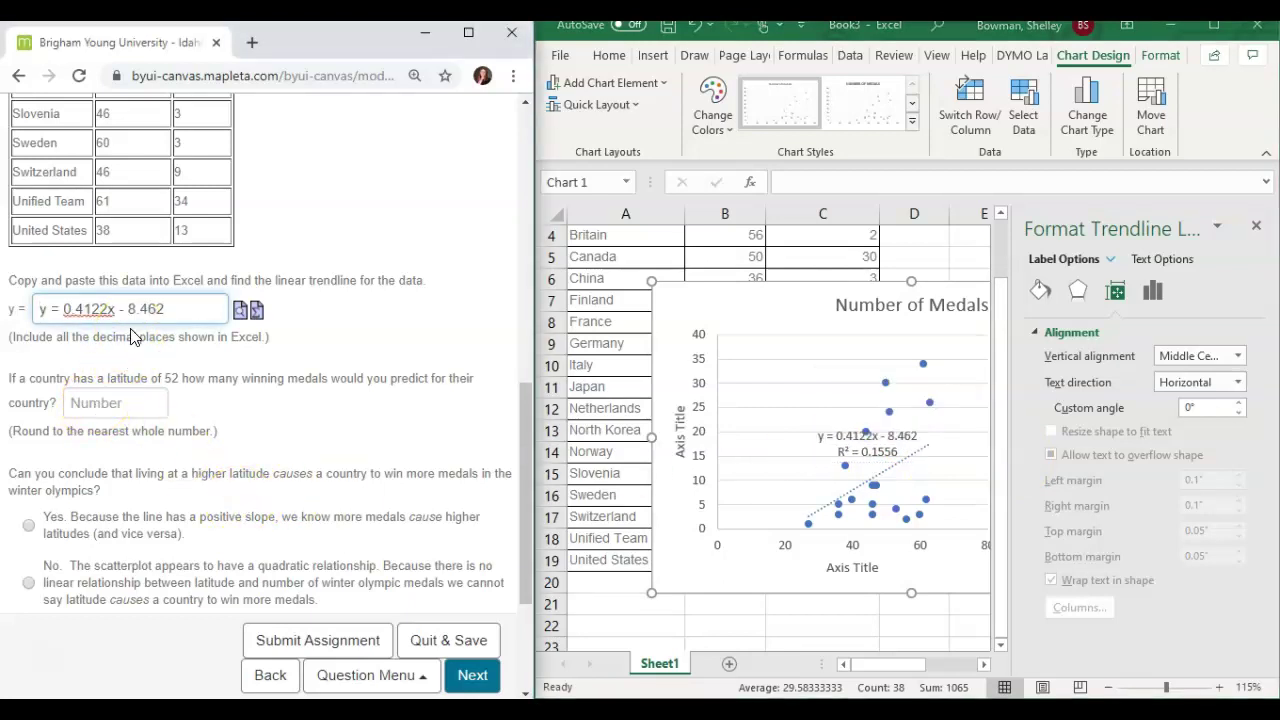
pyautogui.moveTo(63, 311); pyautogui.dragTo(20, 313)
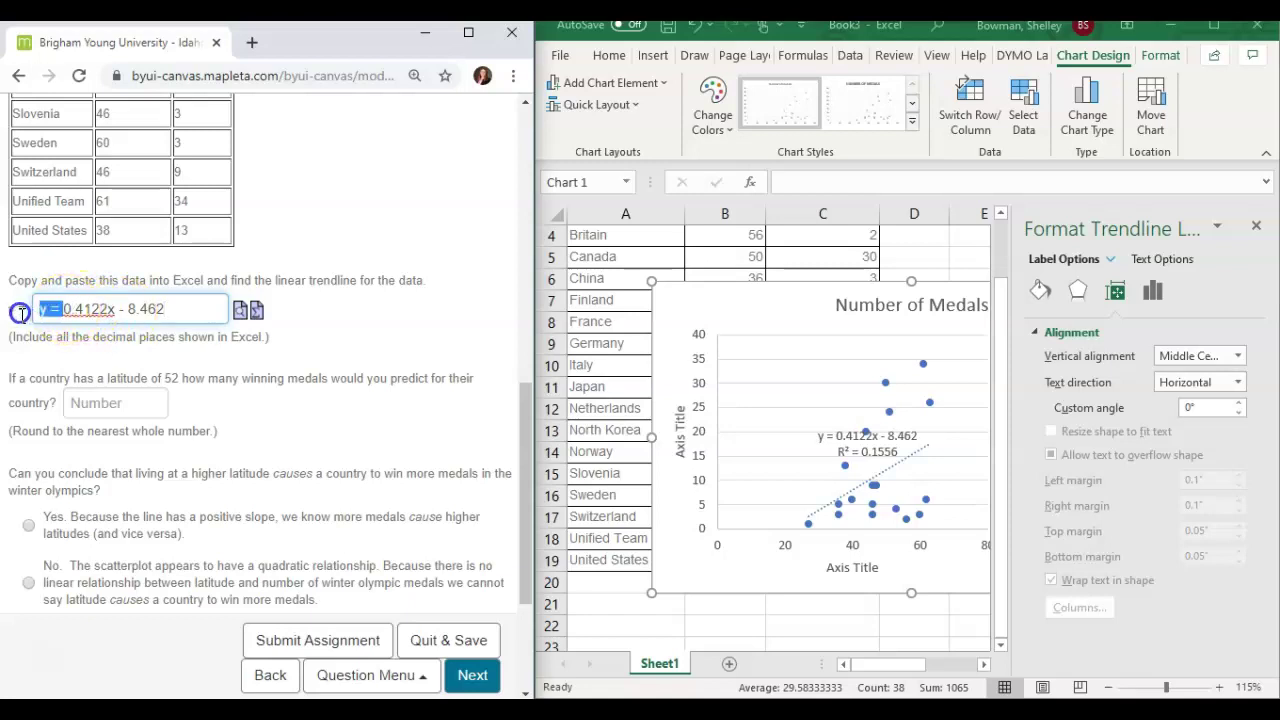
pyautogui.press('BackSpace')
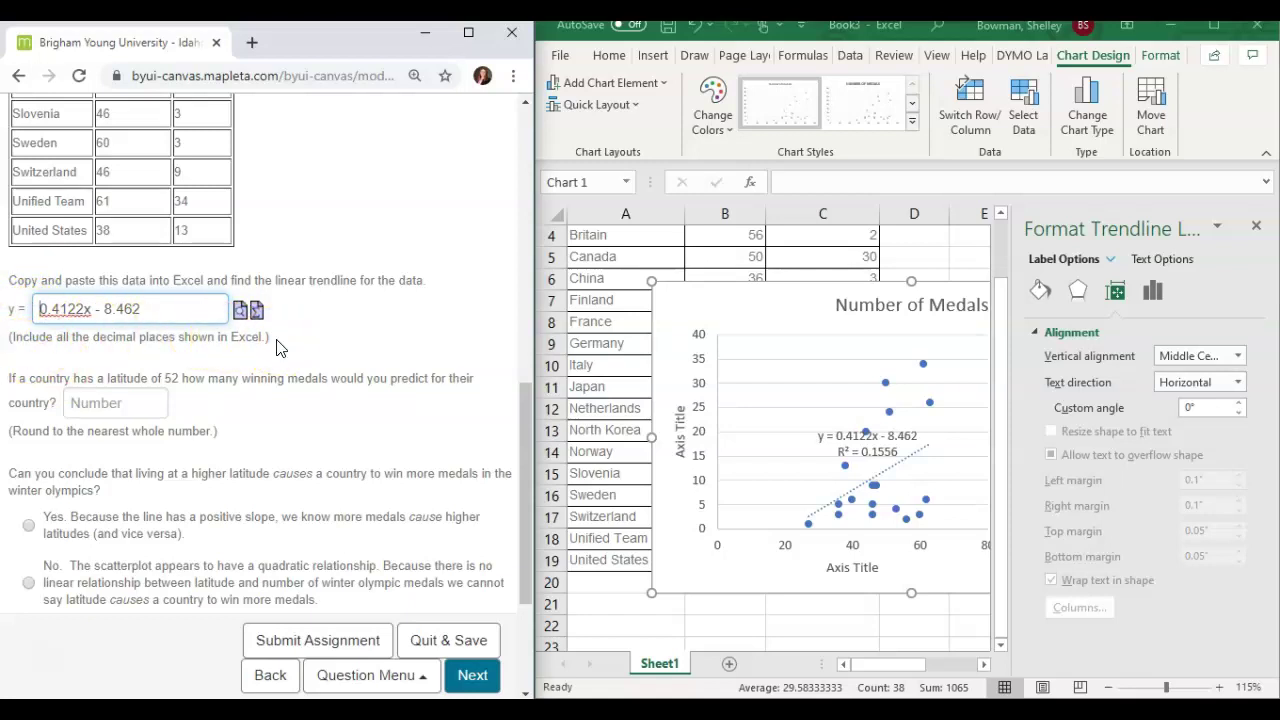
pyautogui.click(163, 403)
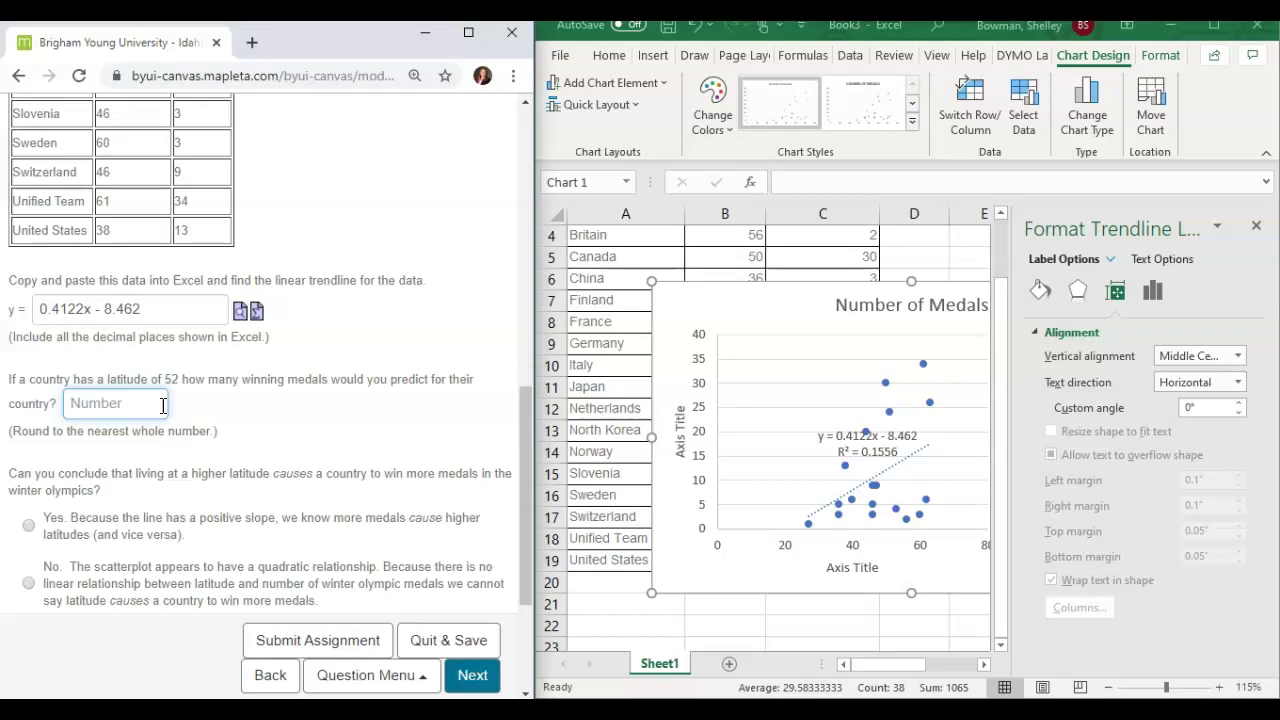
pyautogui.scroll(-2, 737, 563)
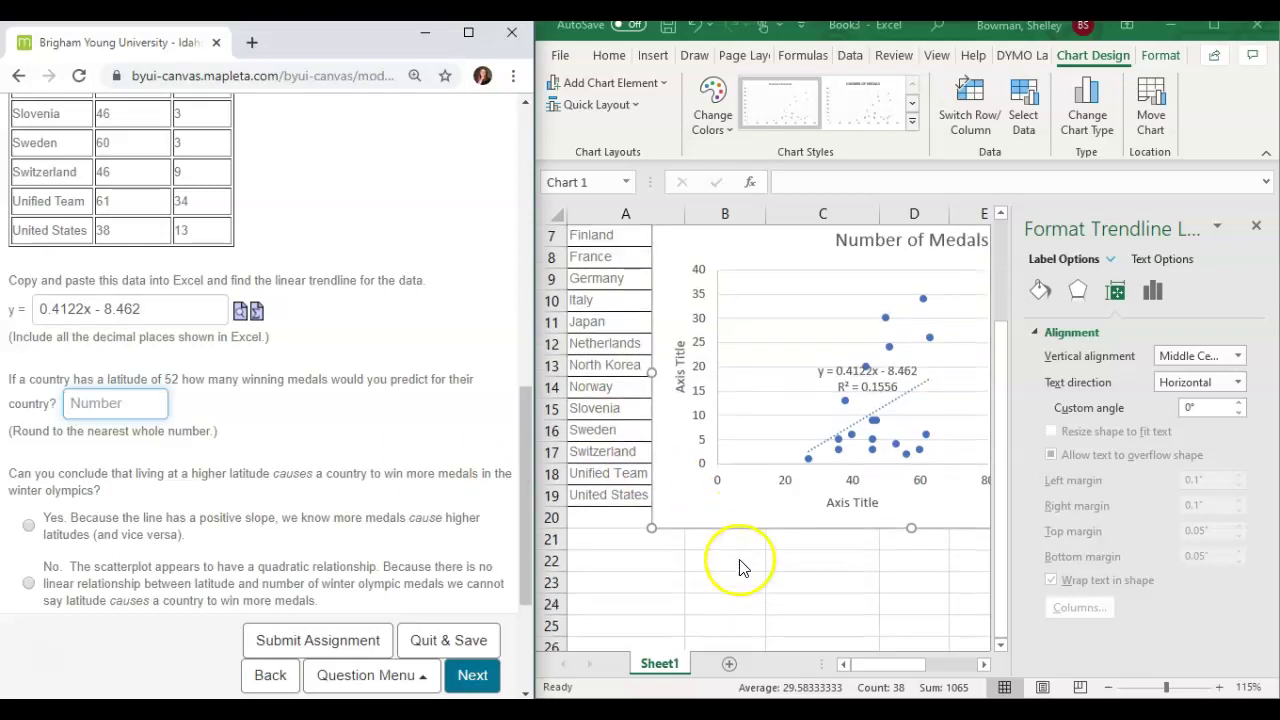
# Paste the trendline equation into cells B22 and B23
pyautogui.click(691, 498)
pyautogui.click(691, 498)
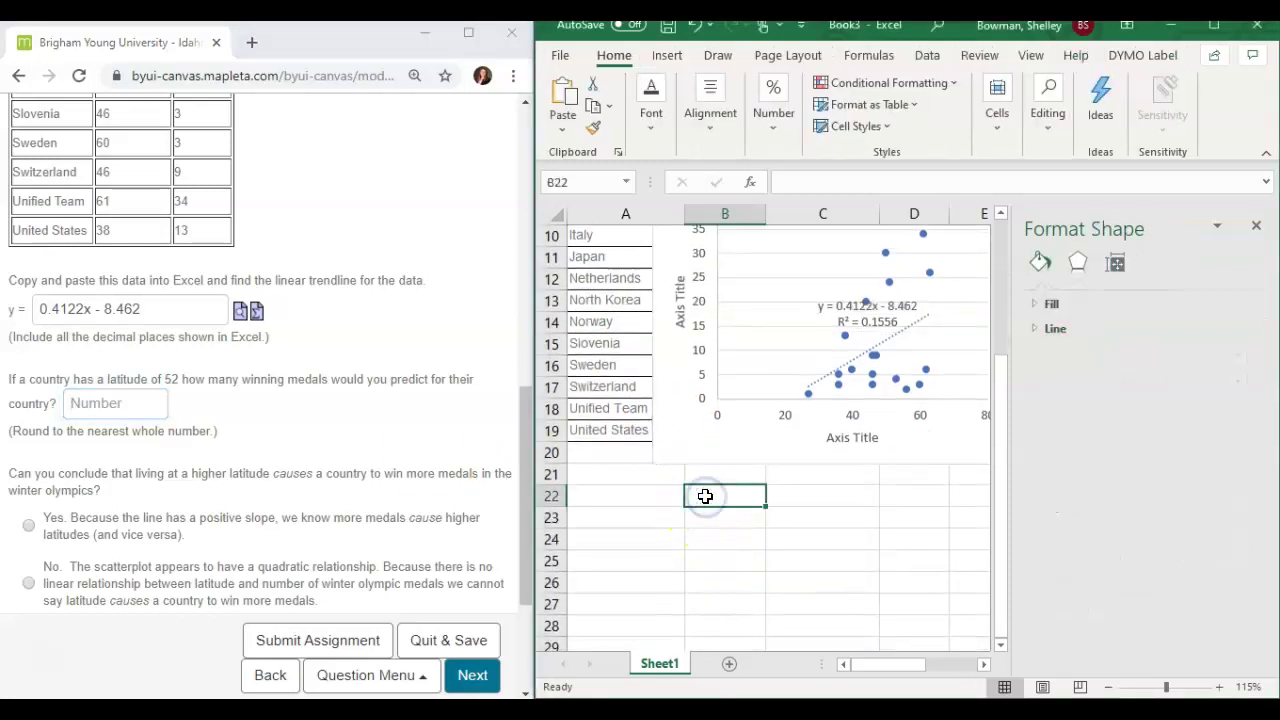
pyautogui.hotkey('ctrl', 'v')
pyautogui.click(706, 496)
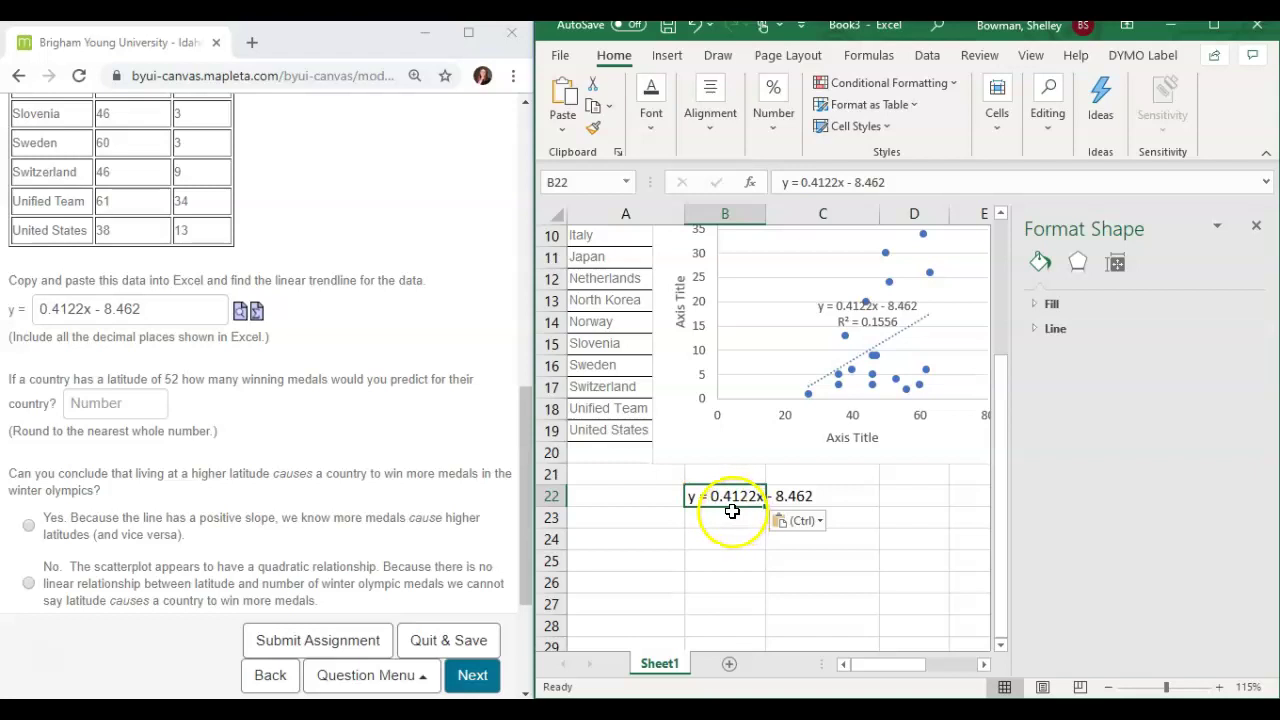
pyautogui.click(712, 514)
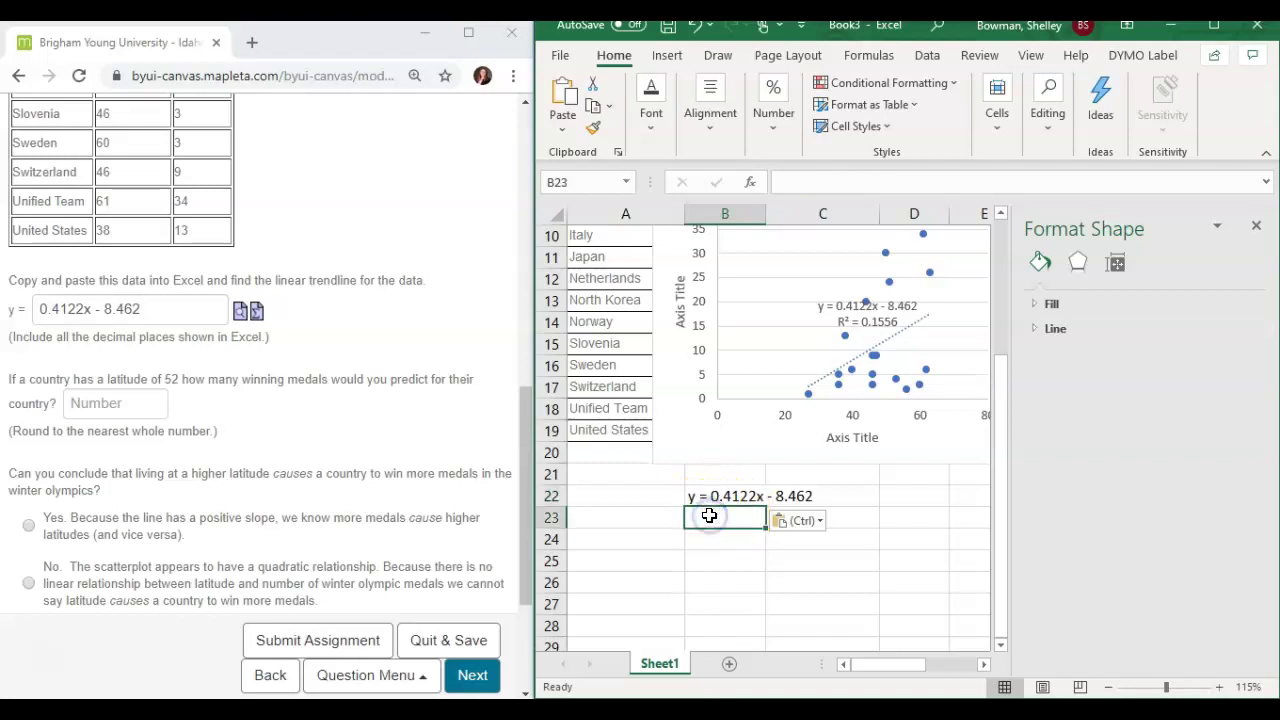
pyautogui.hotkey('ctrl', 'v')
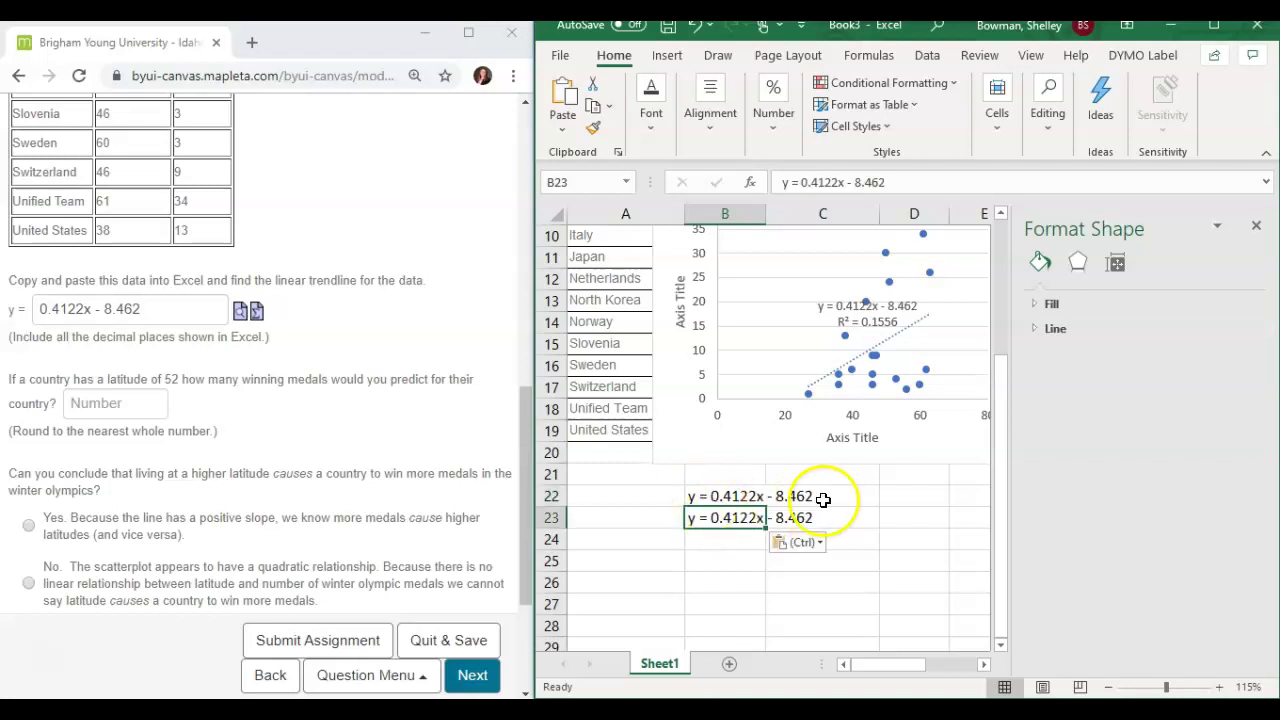
# Turn B23 into =0.4122*52 - 8.462, giving 12.9724 predicted medals for latitude 52
pyautogui.doubleClick(706, 518)
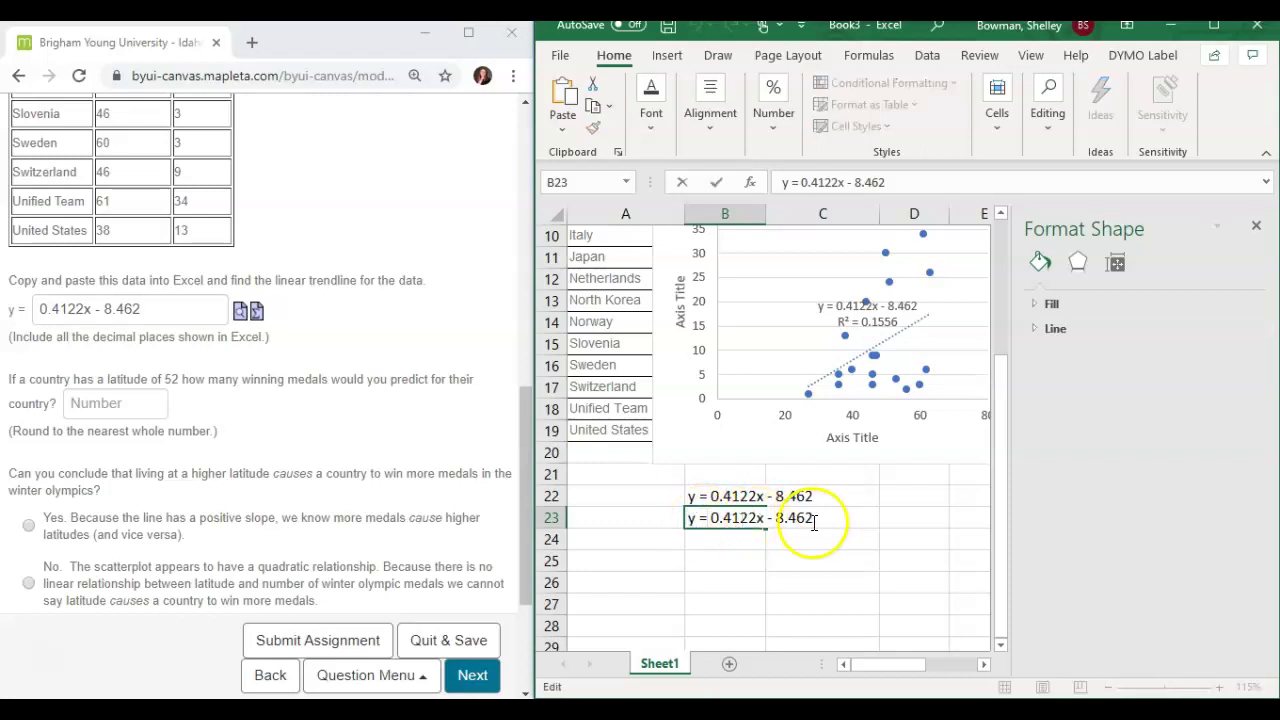
pyautogui.click(756, 518)
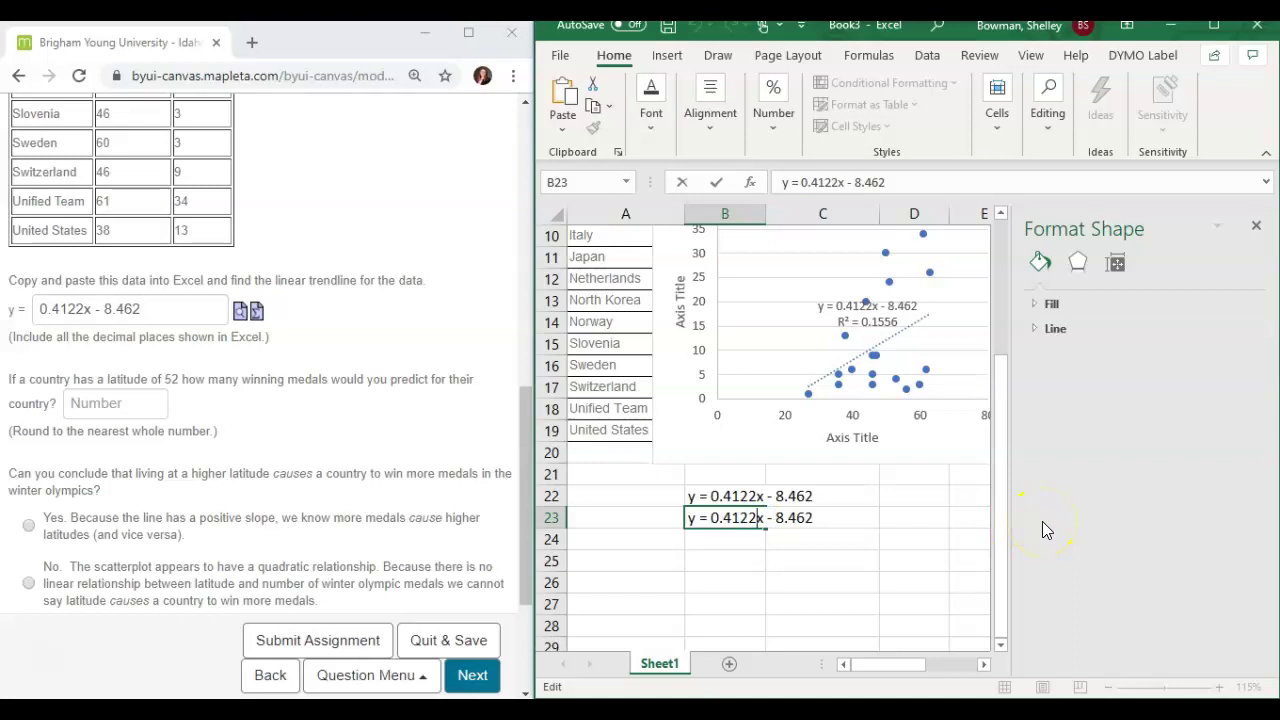
pyautogui.write('*')
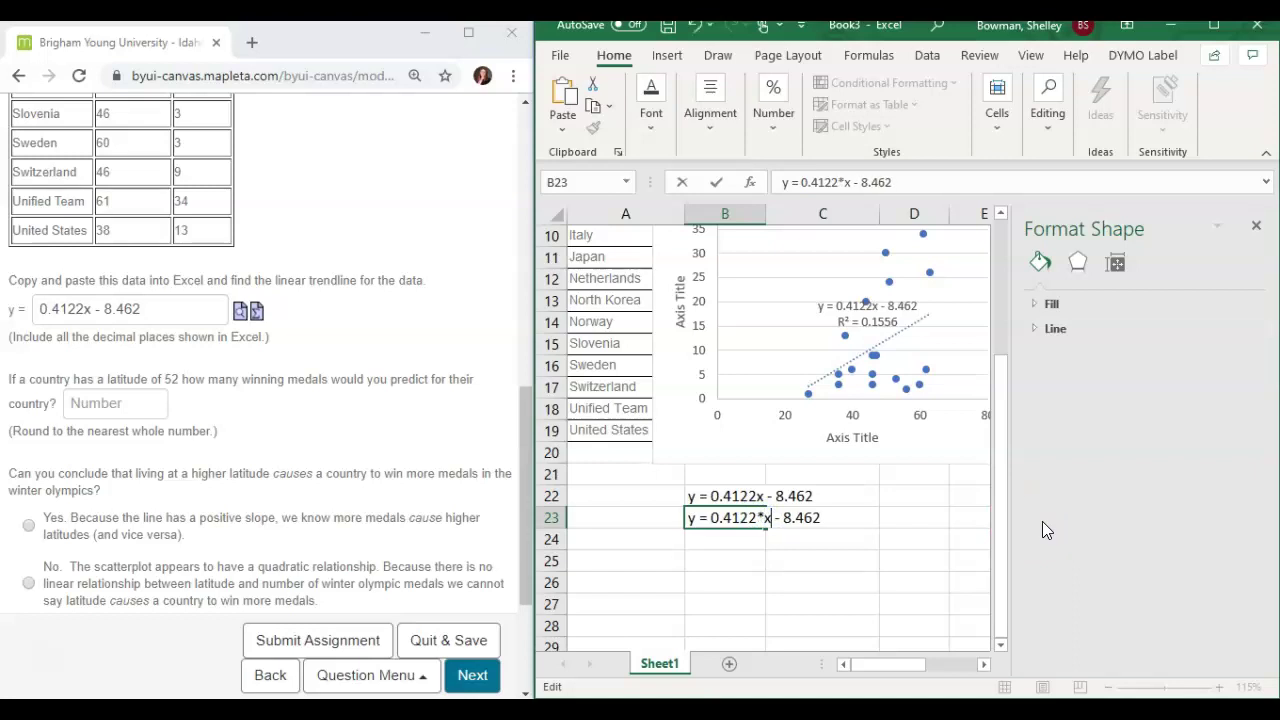
pyautogui.press('BackSpace')
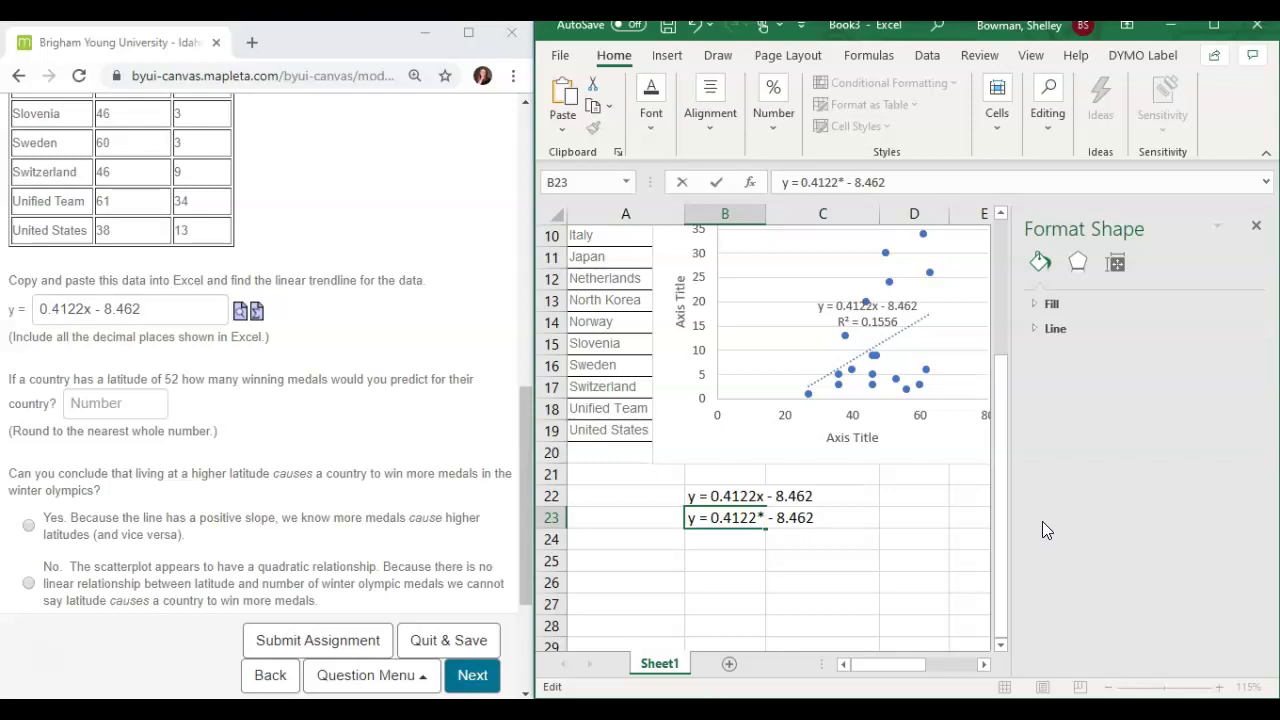
pyautogui.write('52')
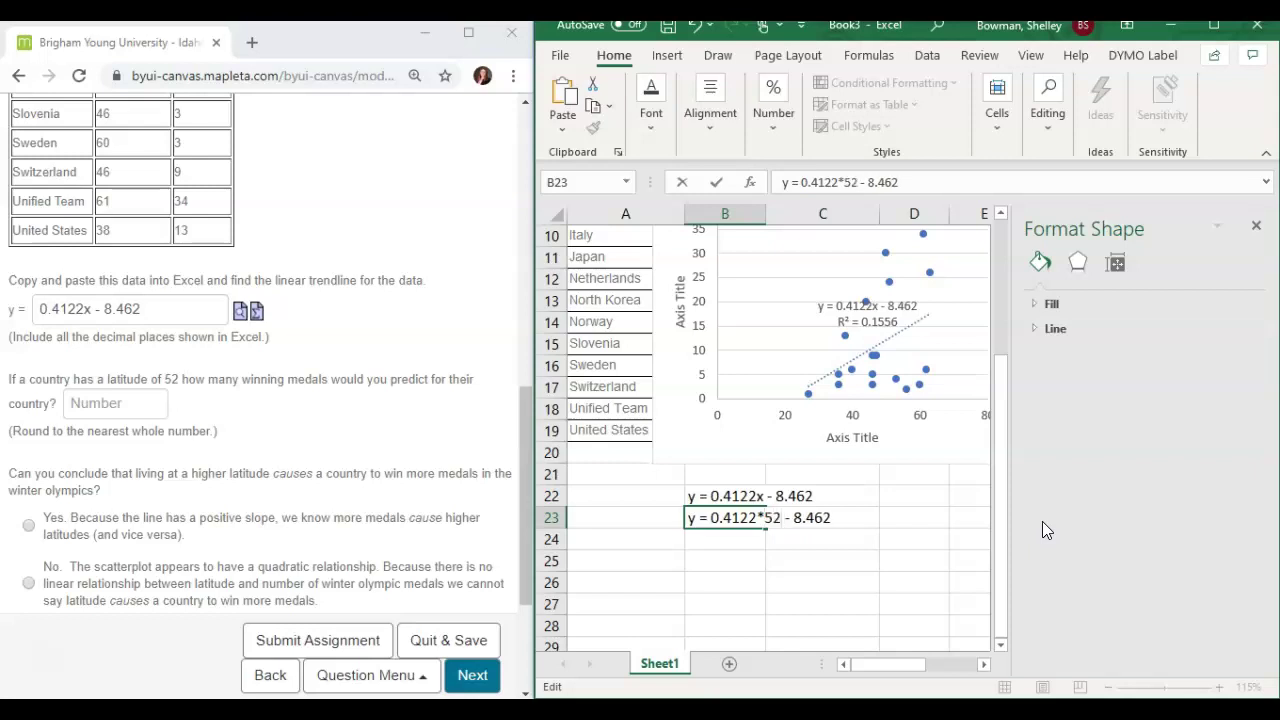
pyautogui.click(699, 517)
pyautogui.press('BackSpace')
pyautogui.press('BackSpace')
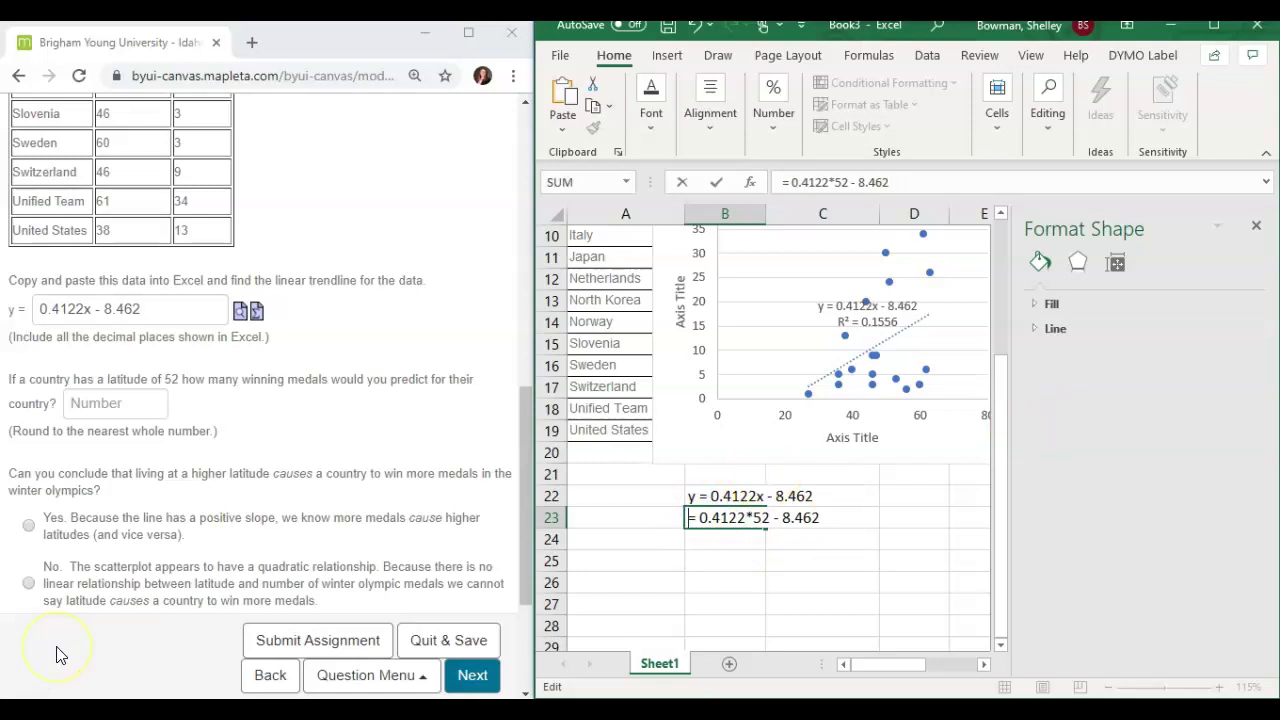
pyautogui.press('Return')
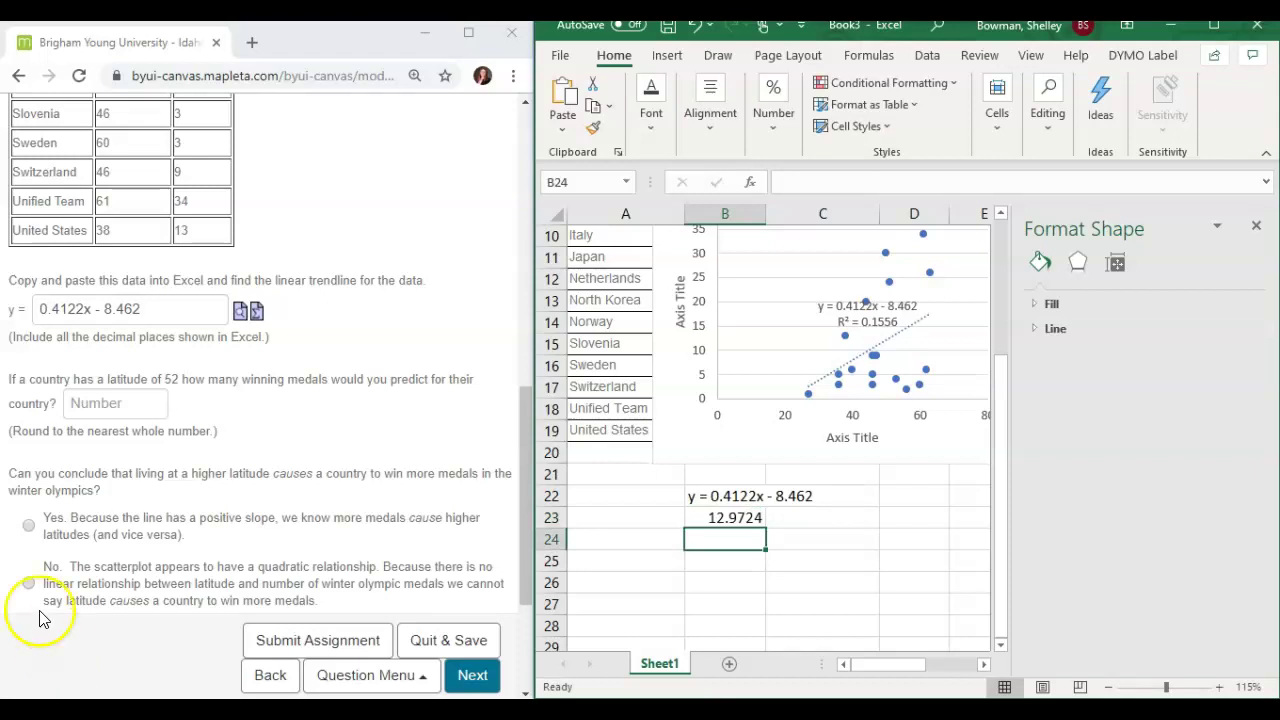
pyautogui.click(136, 410)
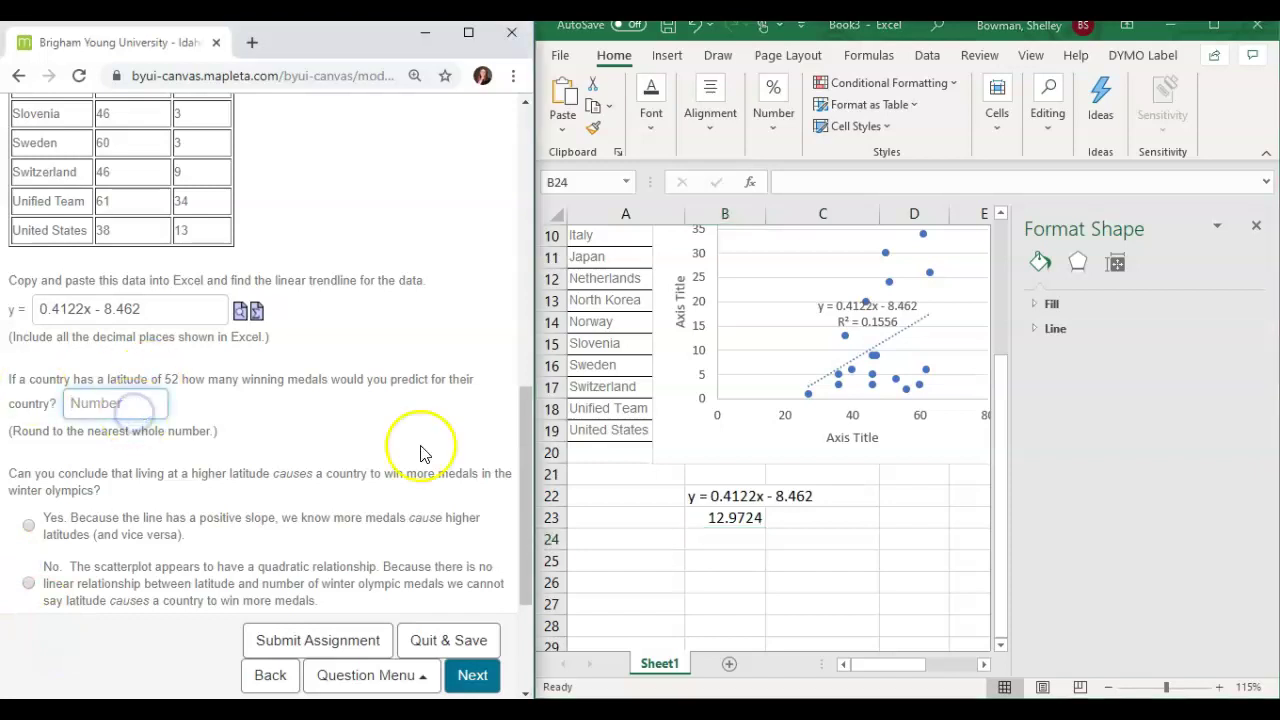